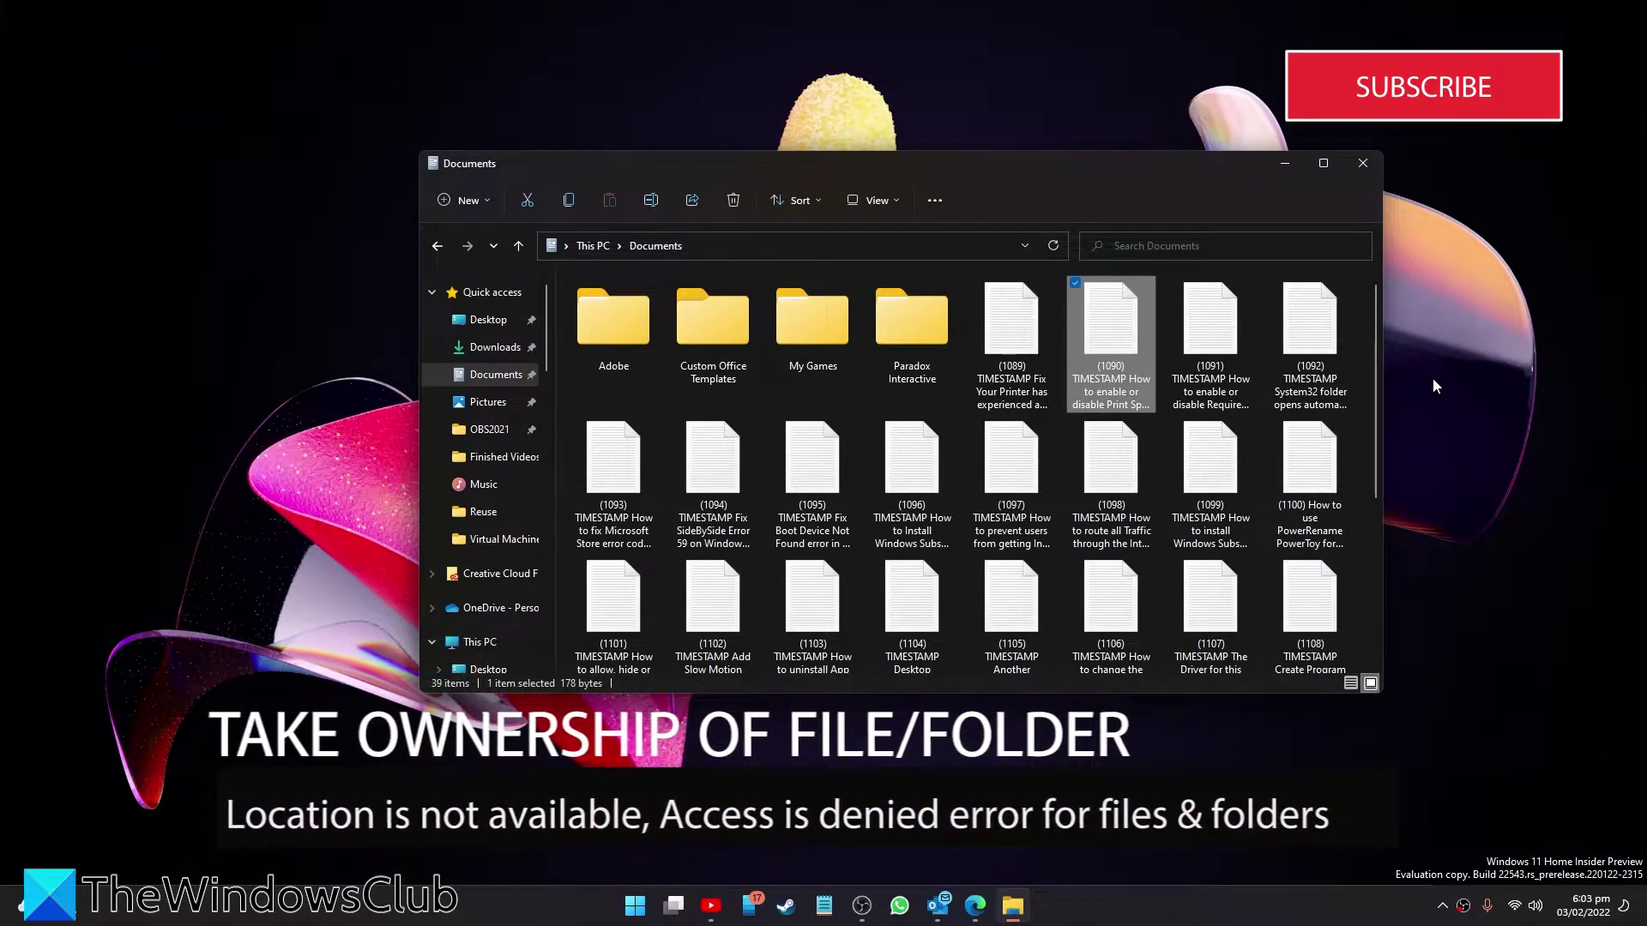
- Open the (1090) text file's Advanced Security Settings from the Security tab of its Properties
right_click(1100, 355)
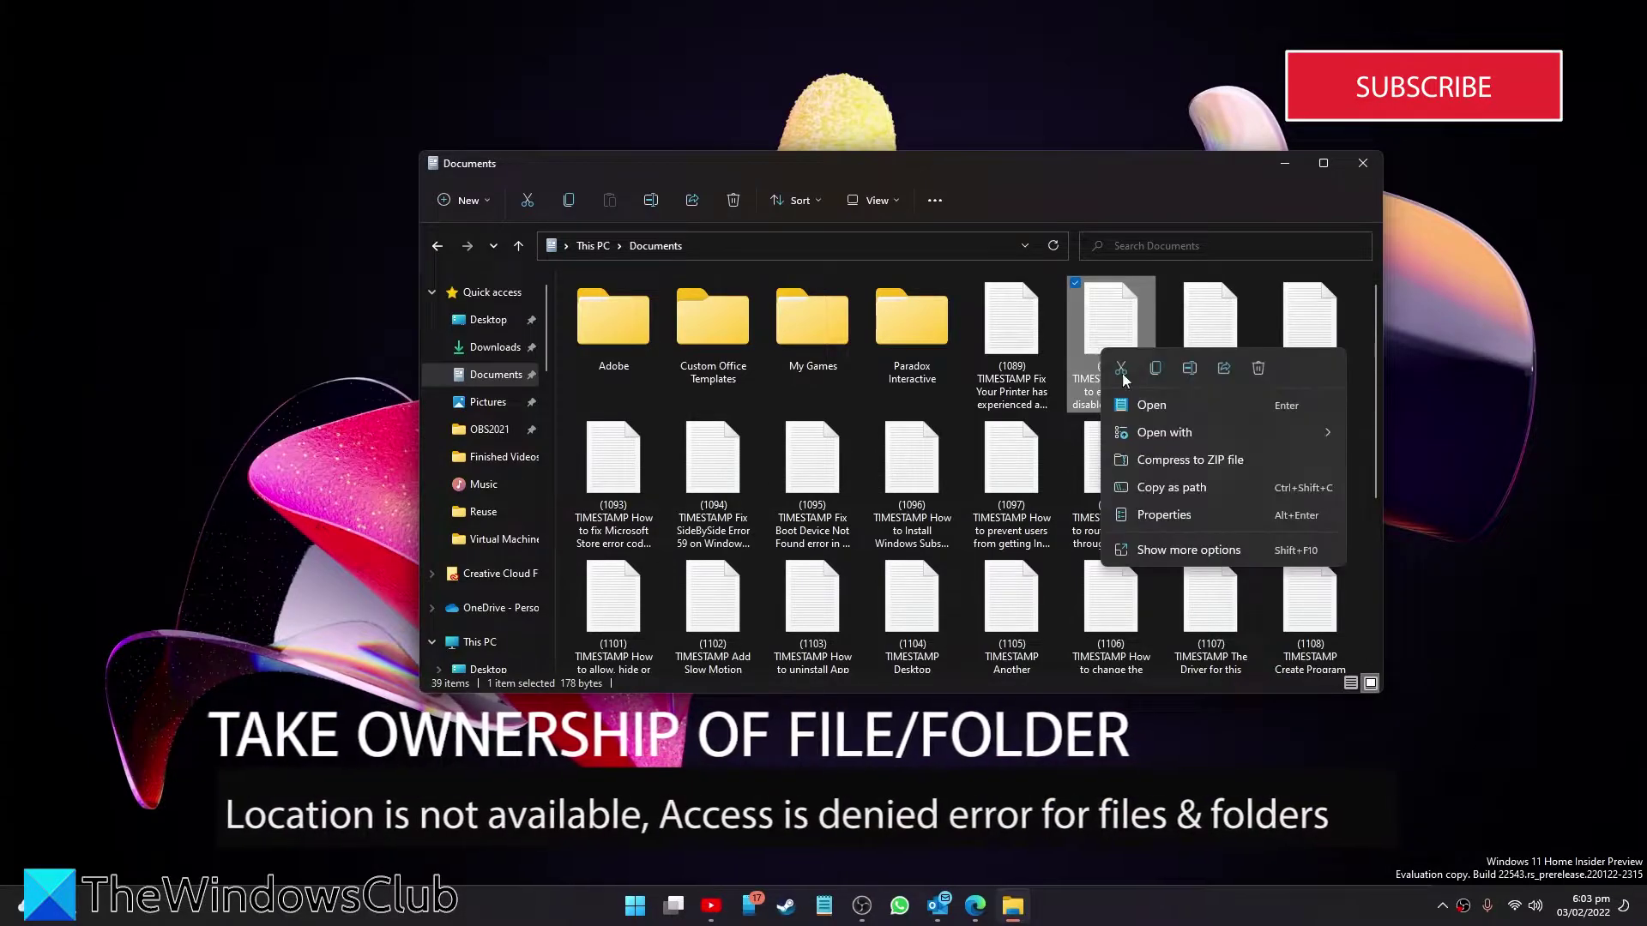
left_click(1175, 520)
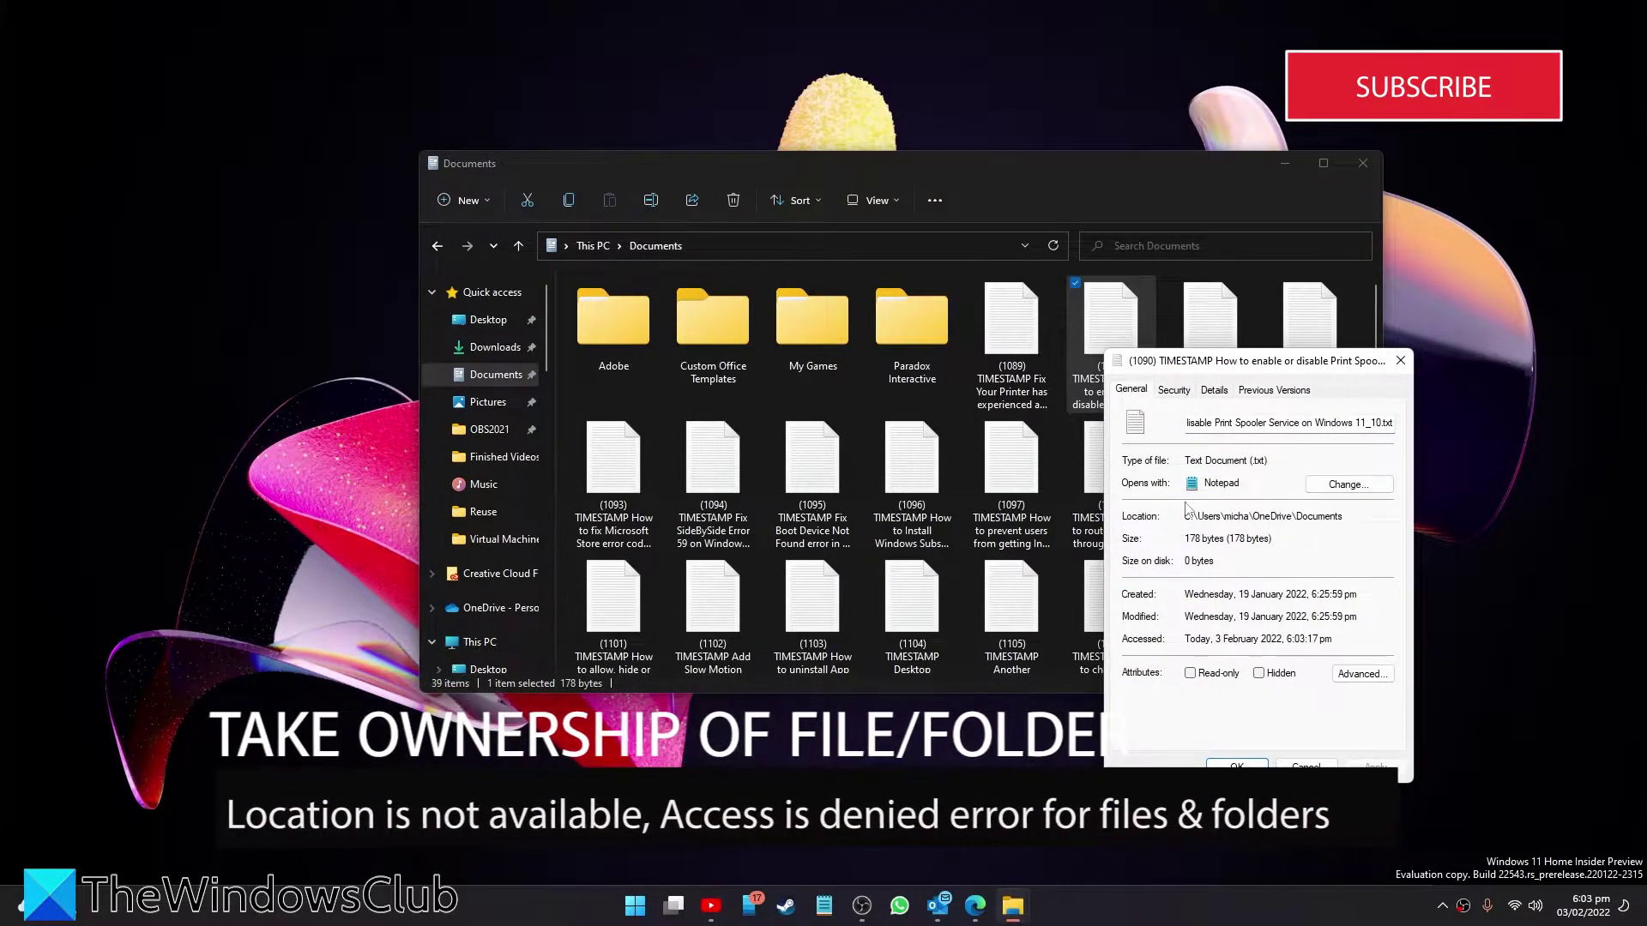
left_click(1175, 390)
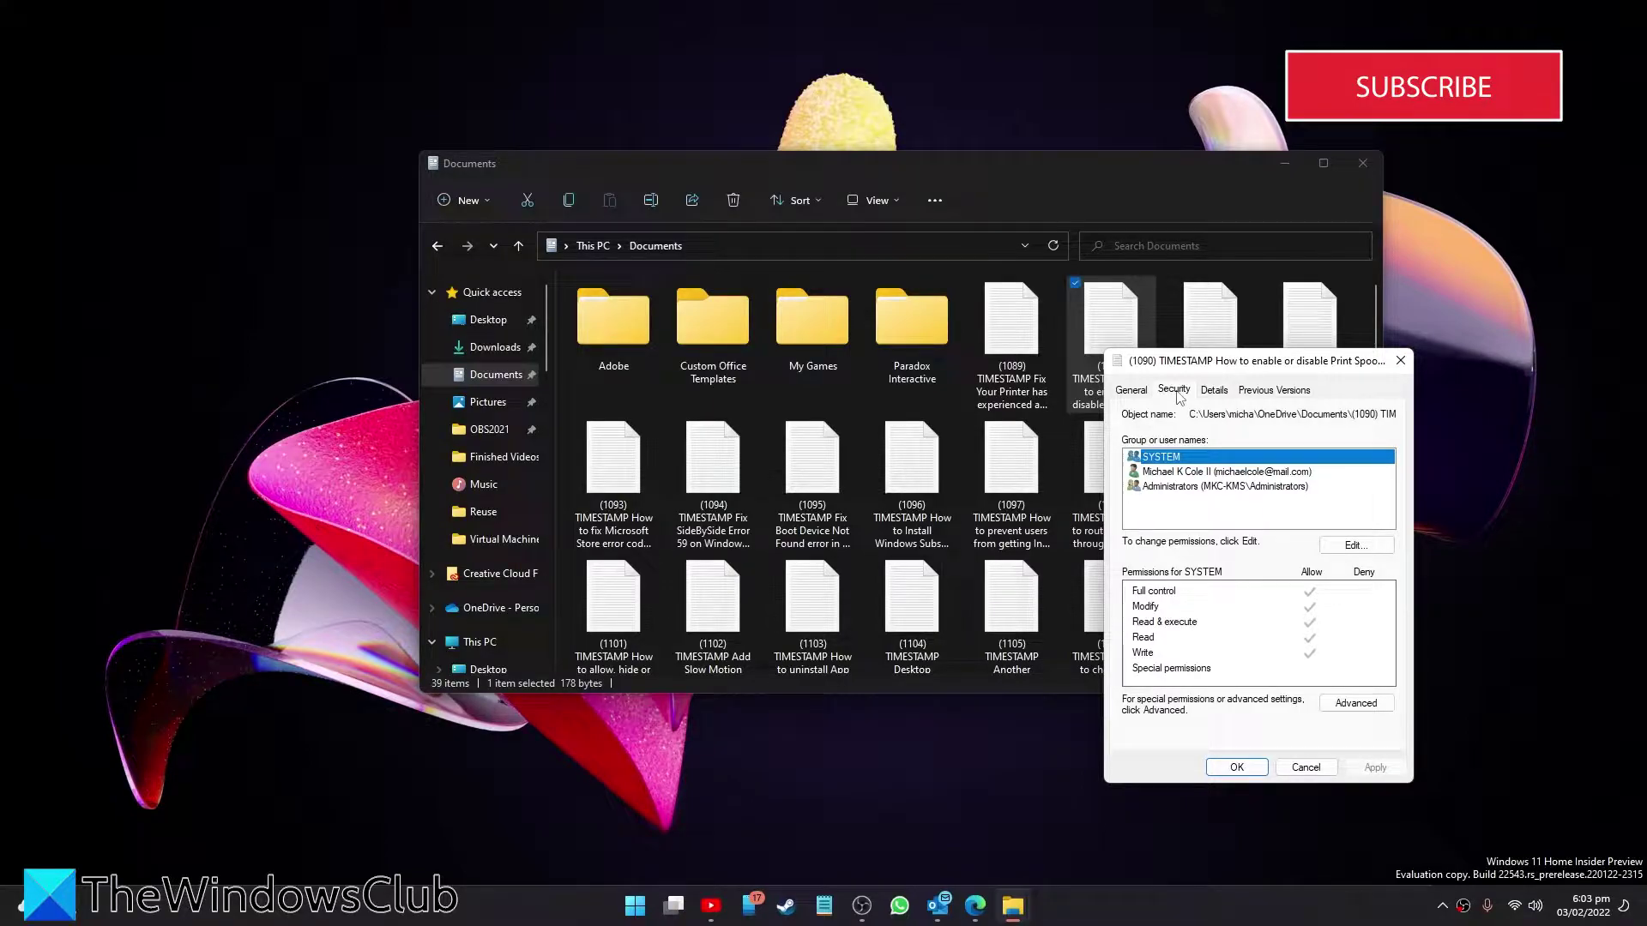
left_click(1345, 706)
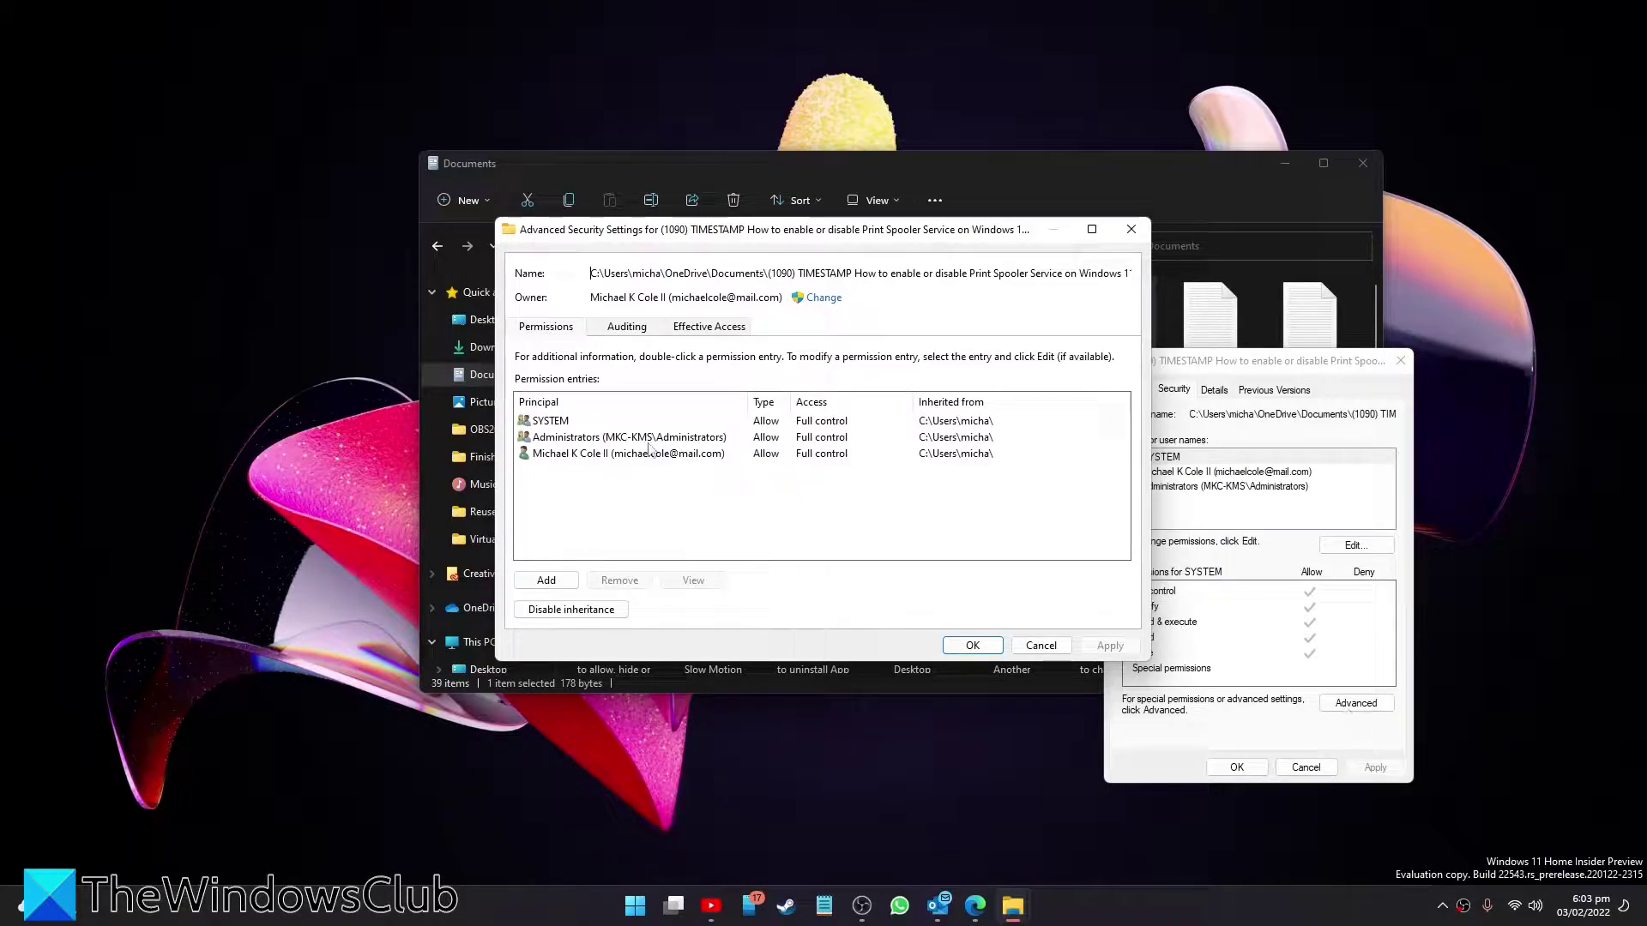
- Set the signed-in user's account as the file's owner via the account search
left_click(821, 298)
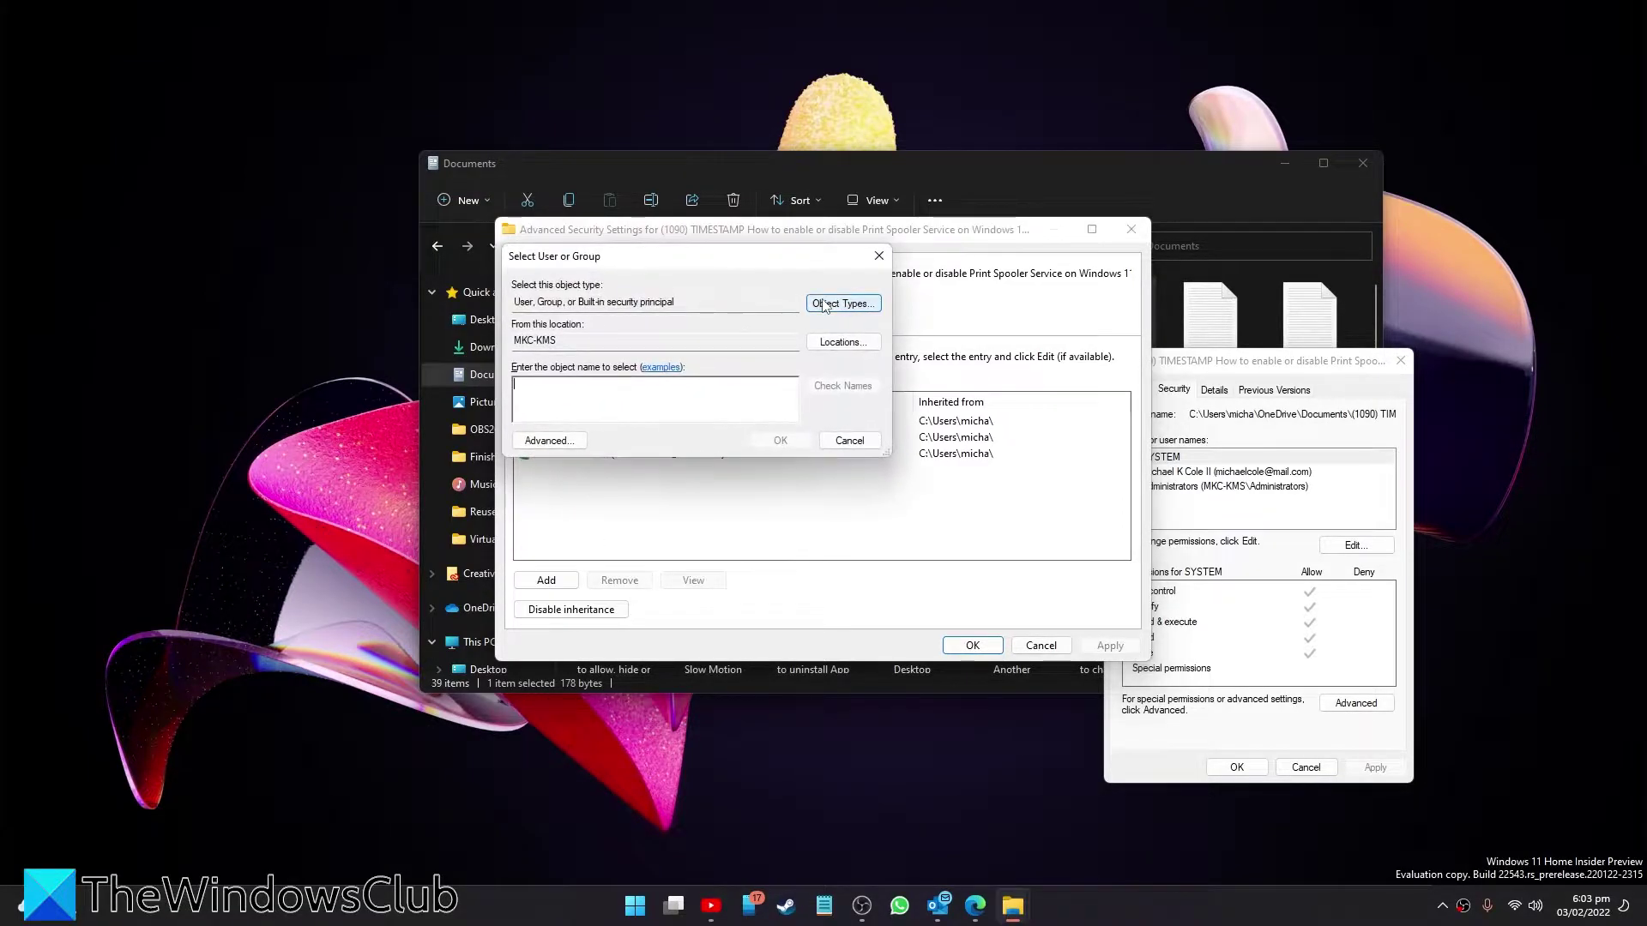
left_click(549, 440)
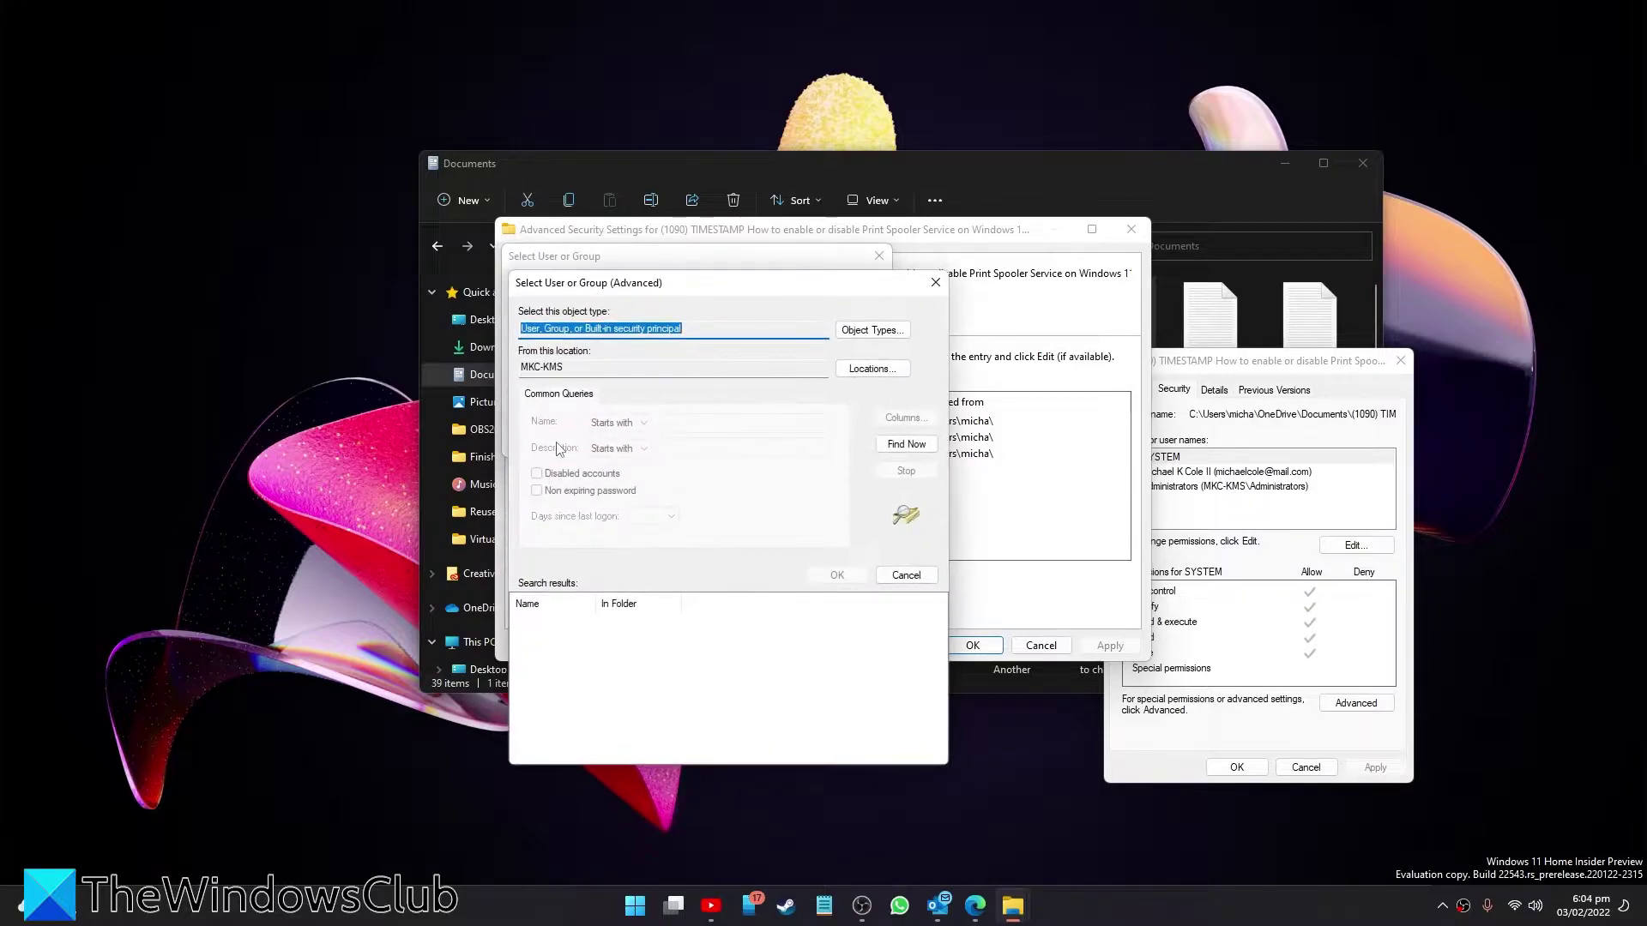
left_click(906, 444)
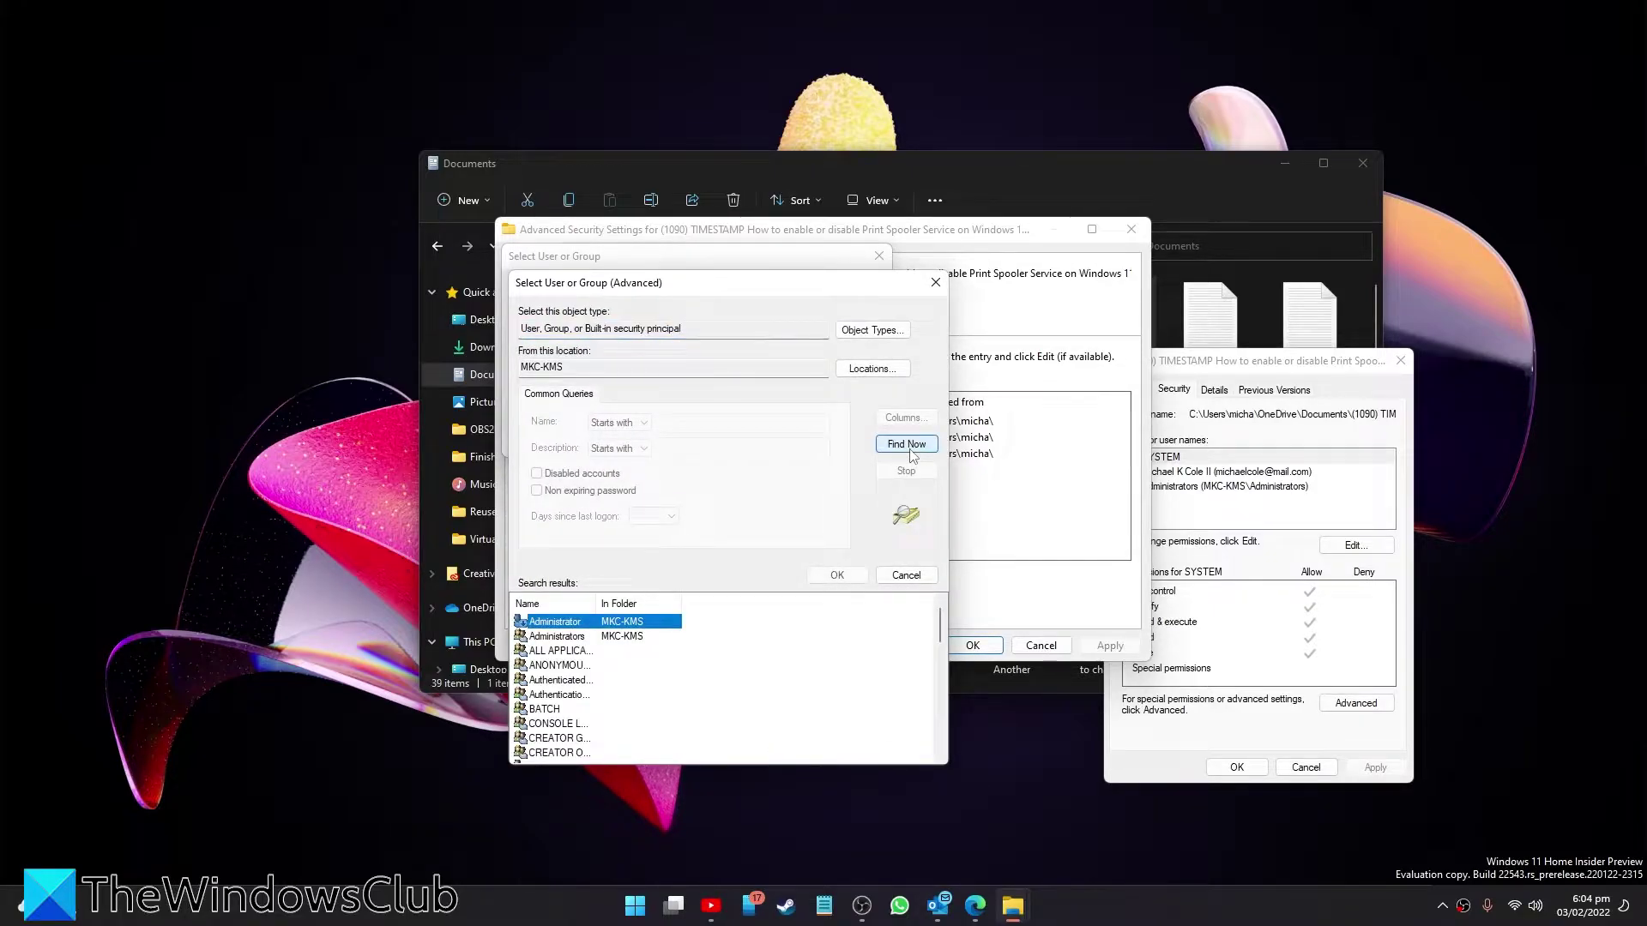
scroll(660, 701, "down", 7)
left_click(656, 679)
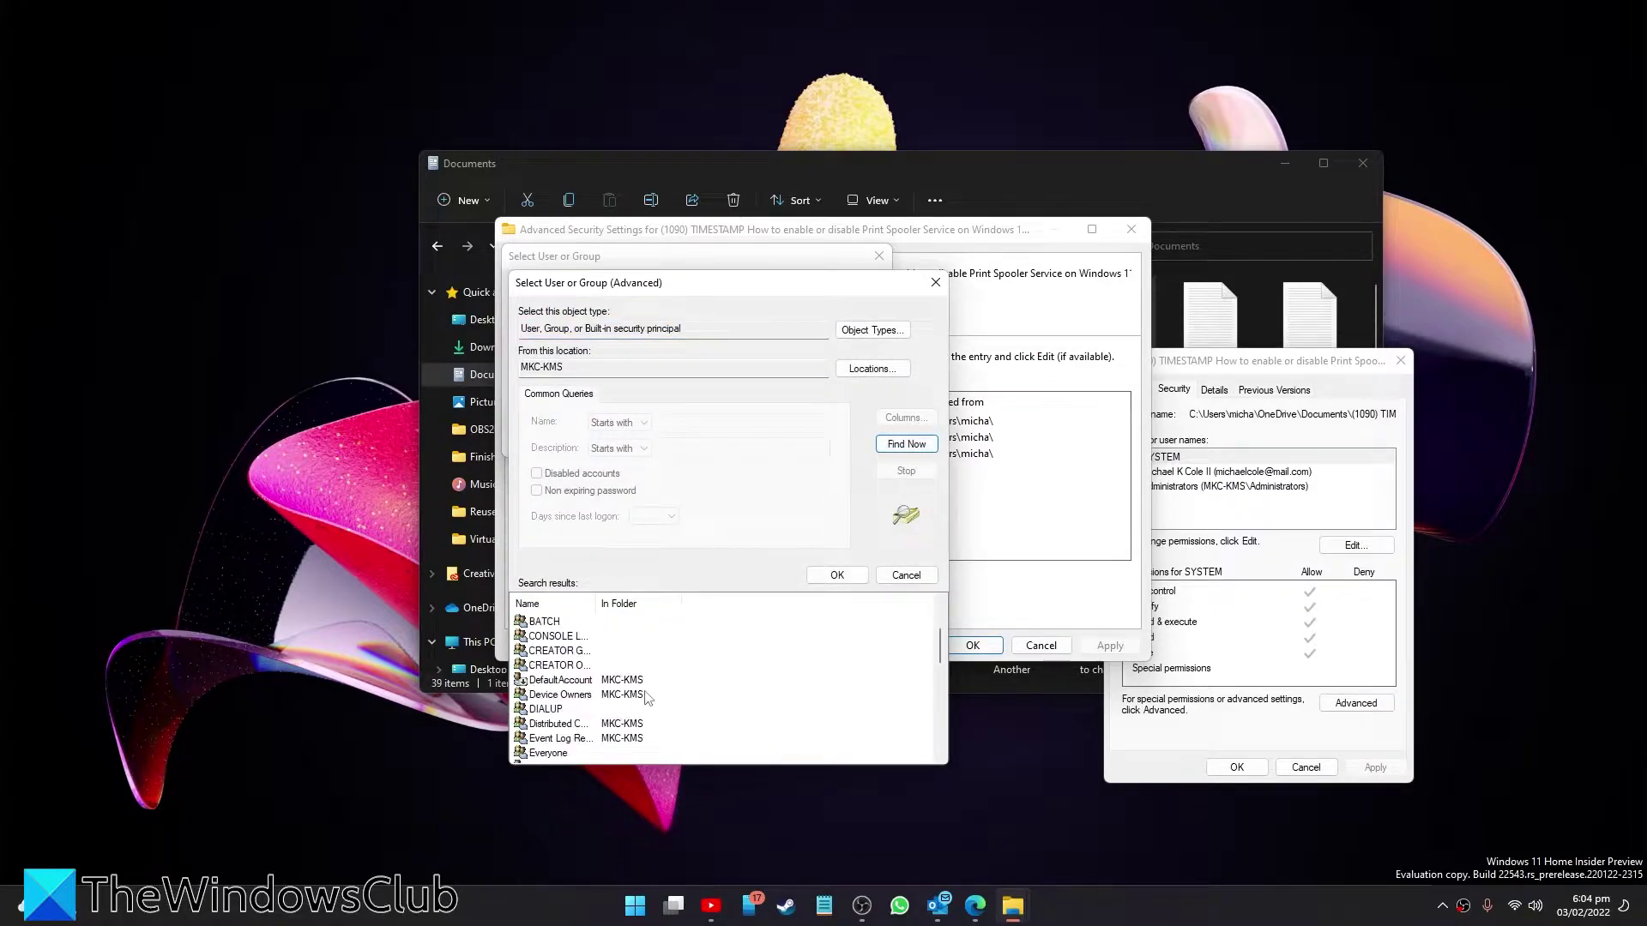
left_click(851, 570)
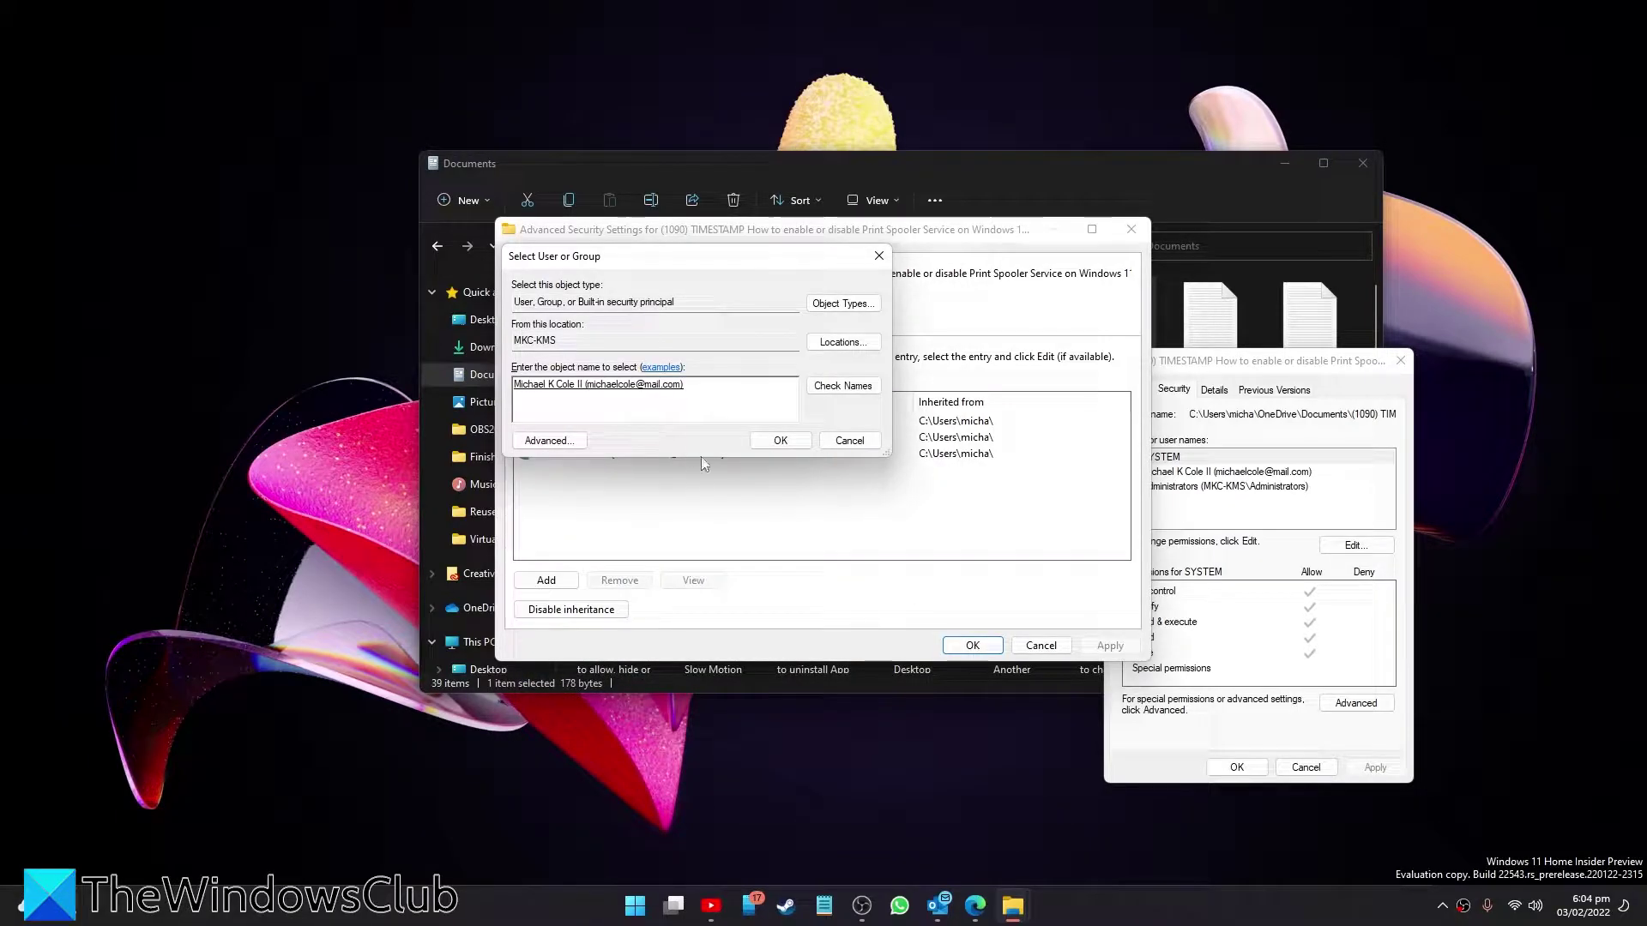
left_click(790, 447)
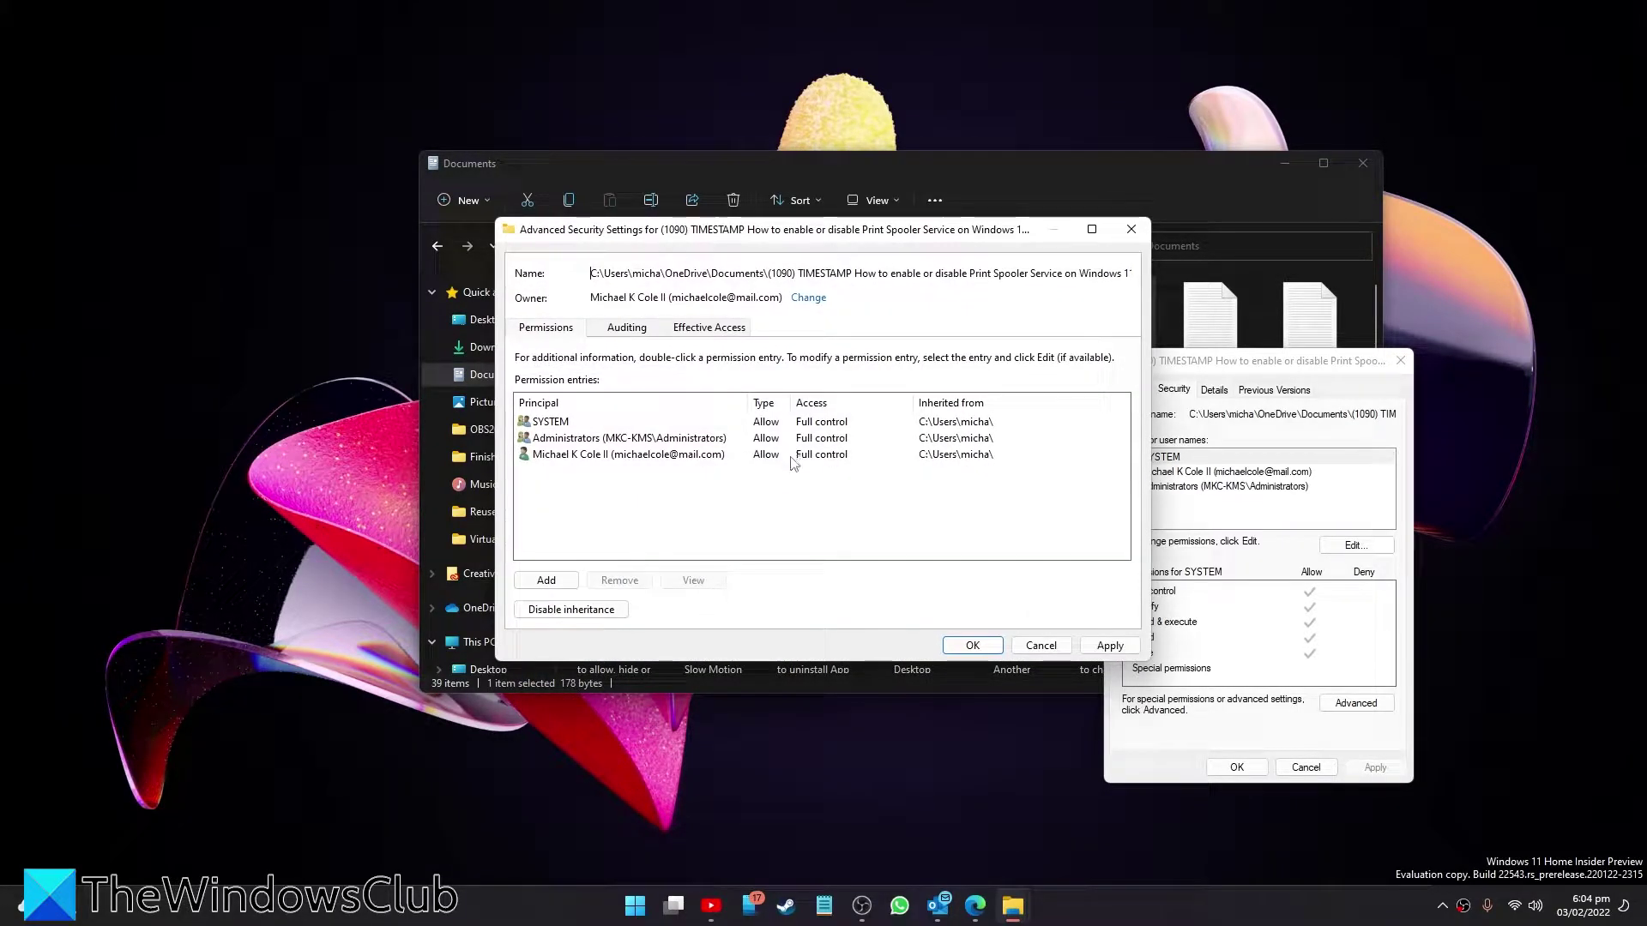
- Change the file's owner to the Guest account instead
left_click(546, 580)
left_click(549, 439)
left_click(906, 444)
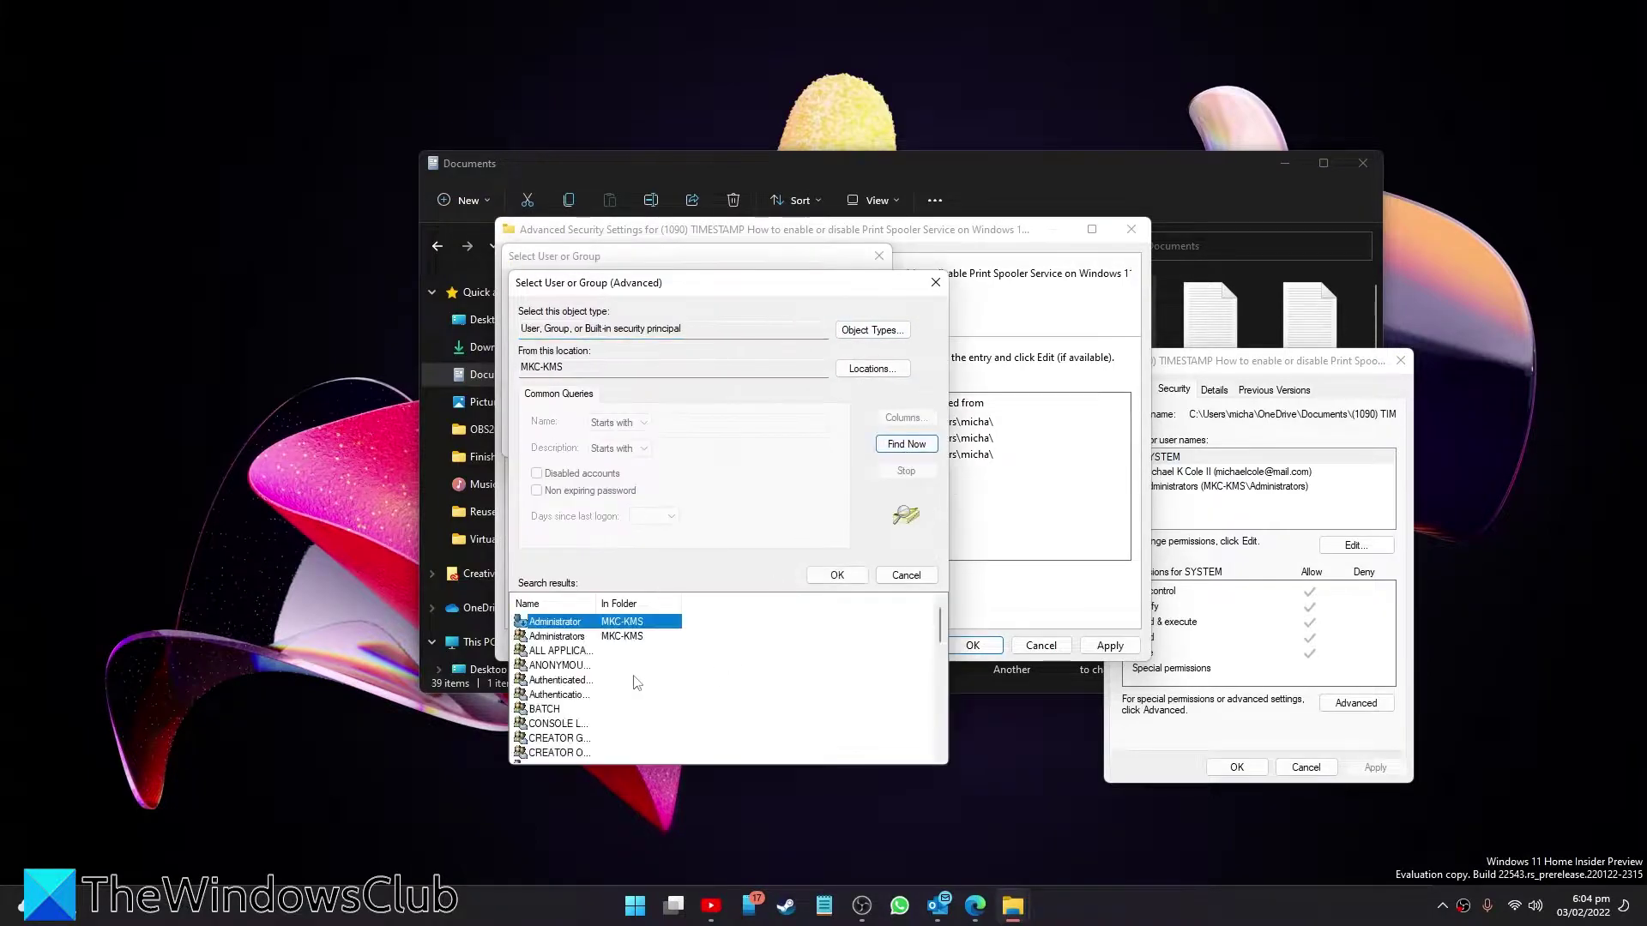
double_click(549, 728)
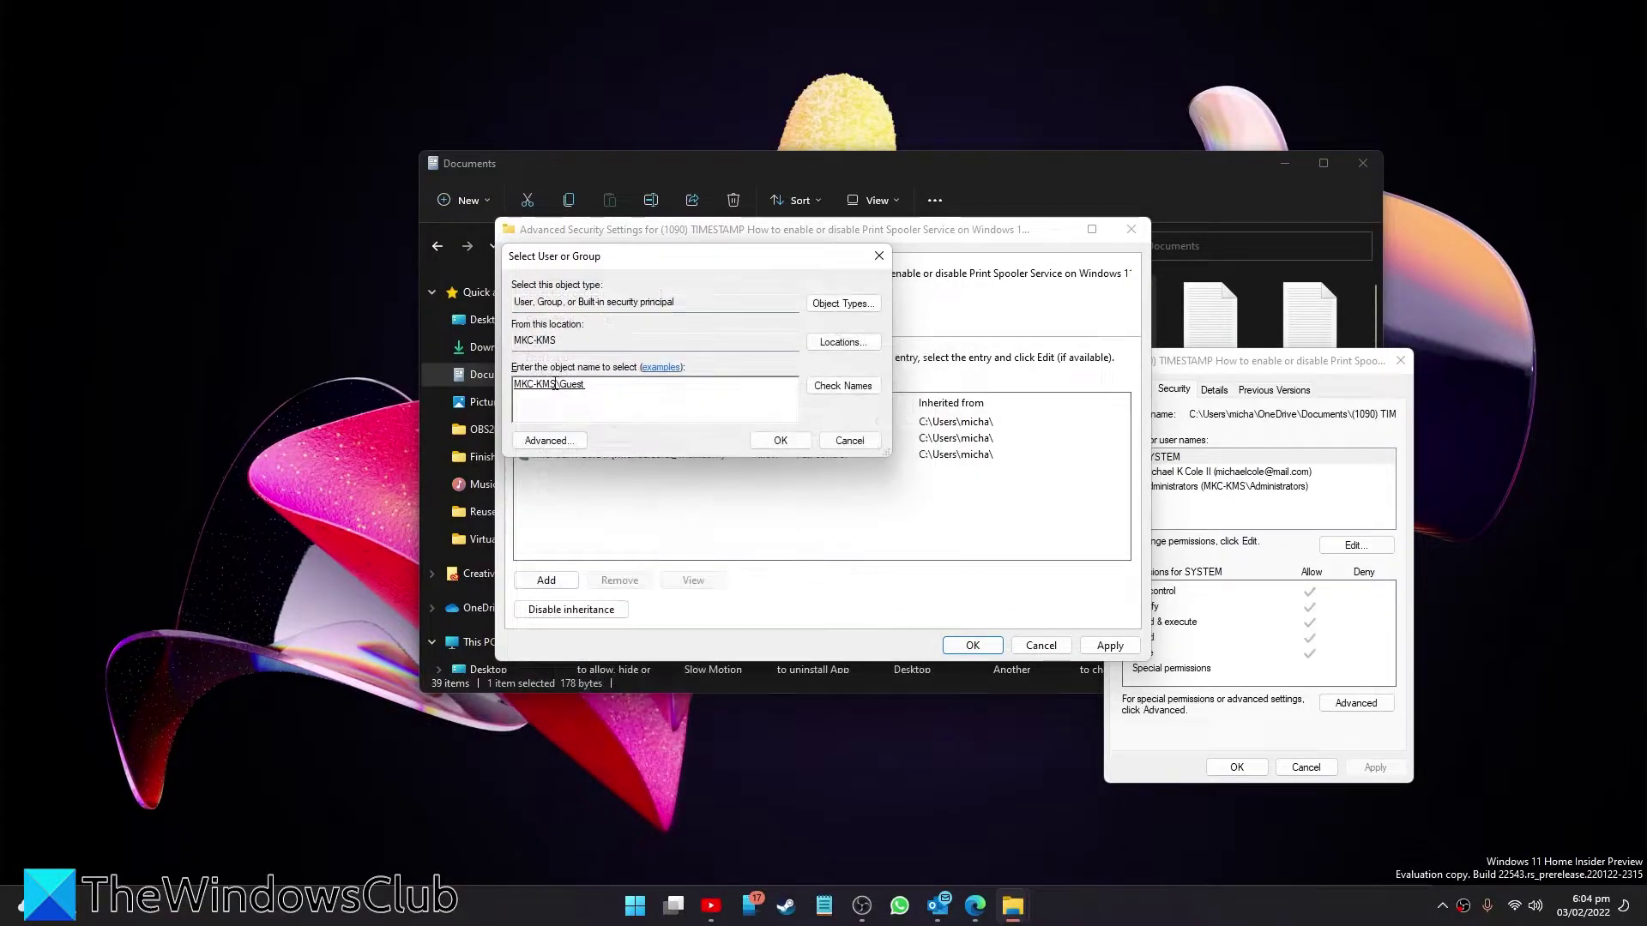
left_click(791, 445)
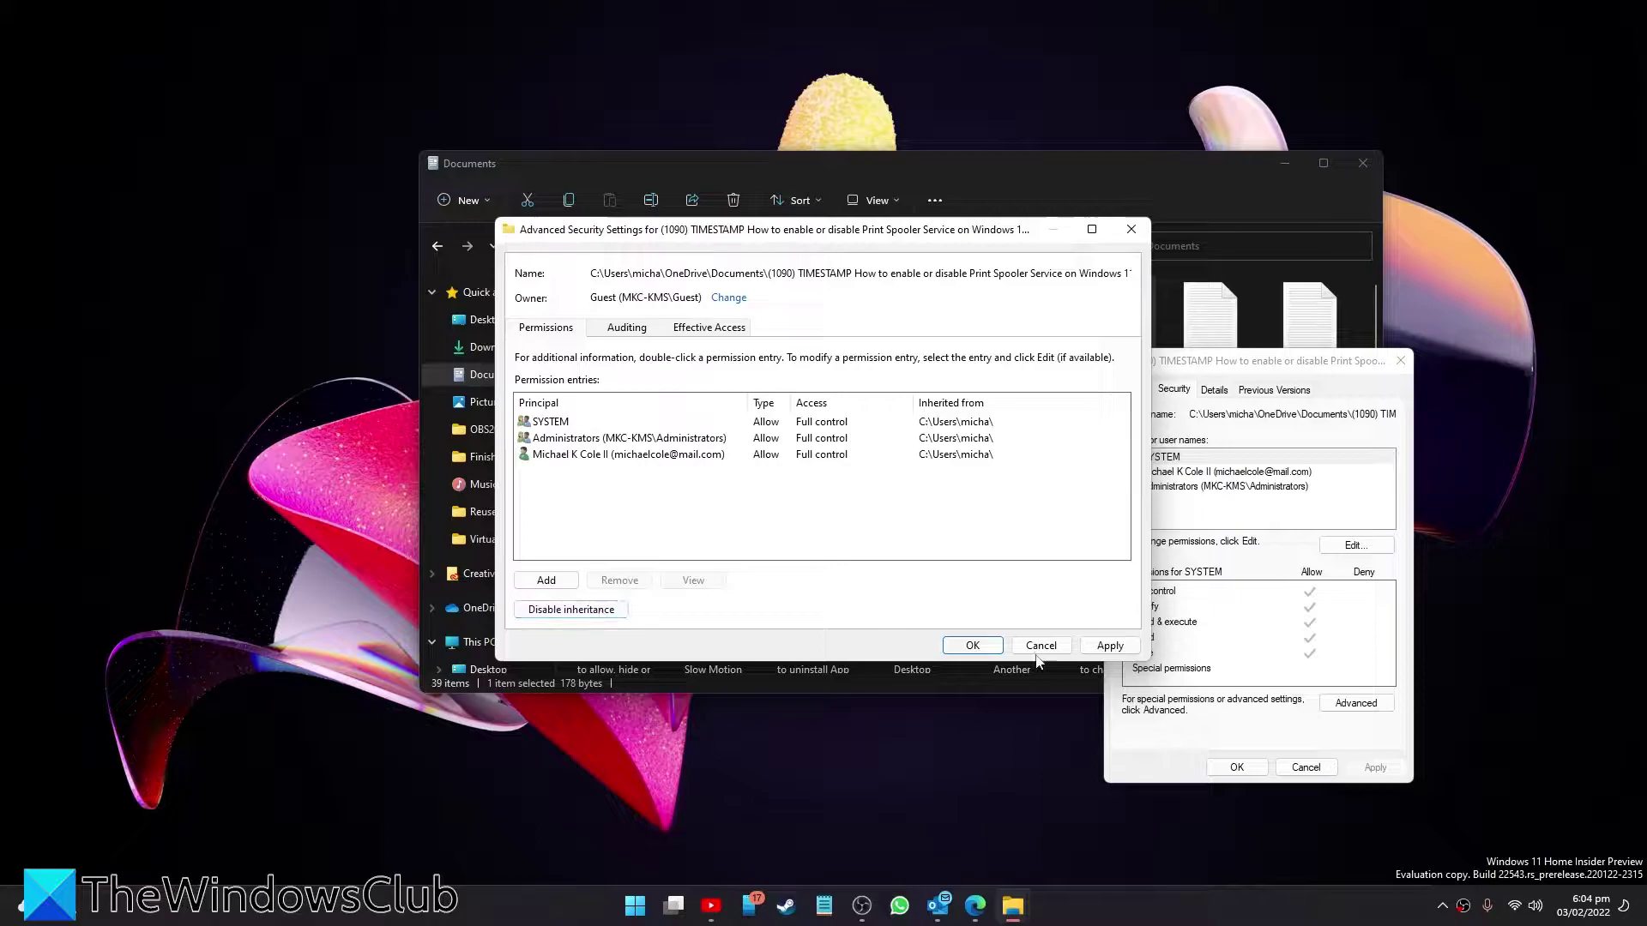
- Apply the Guest ownership change and close the security and Properties dialogs
left_click(1109, 646)
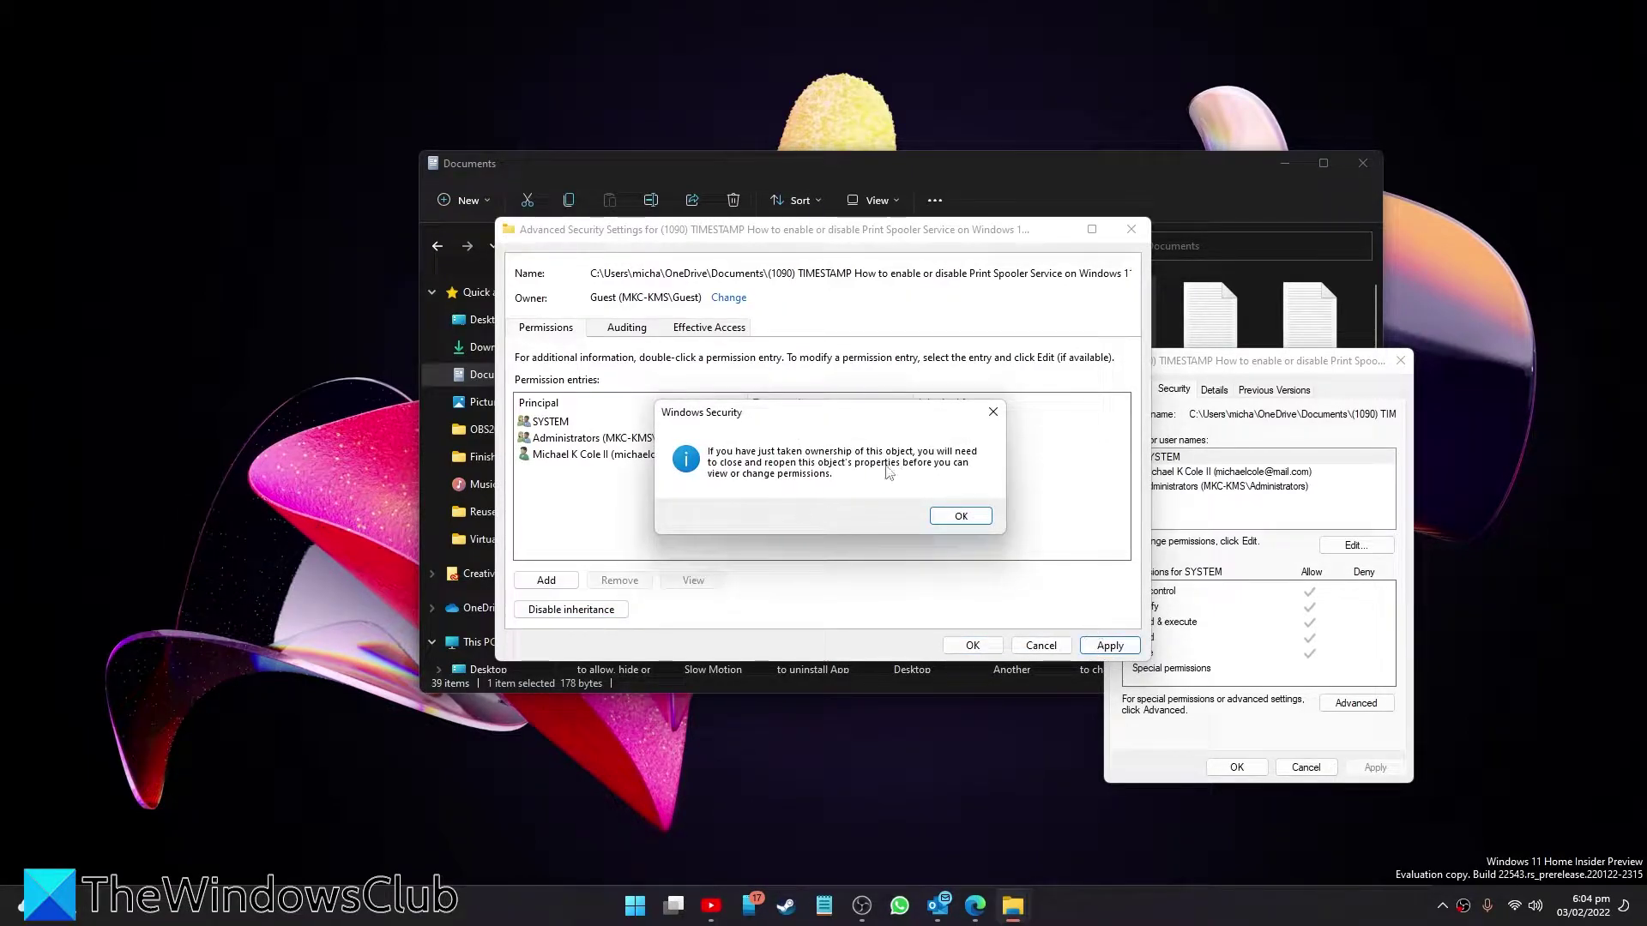
left_click(961, 518)
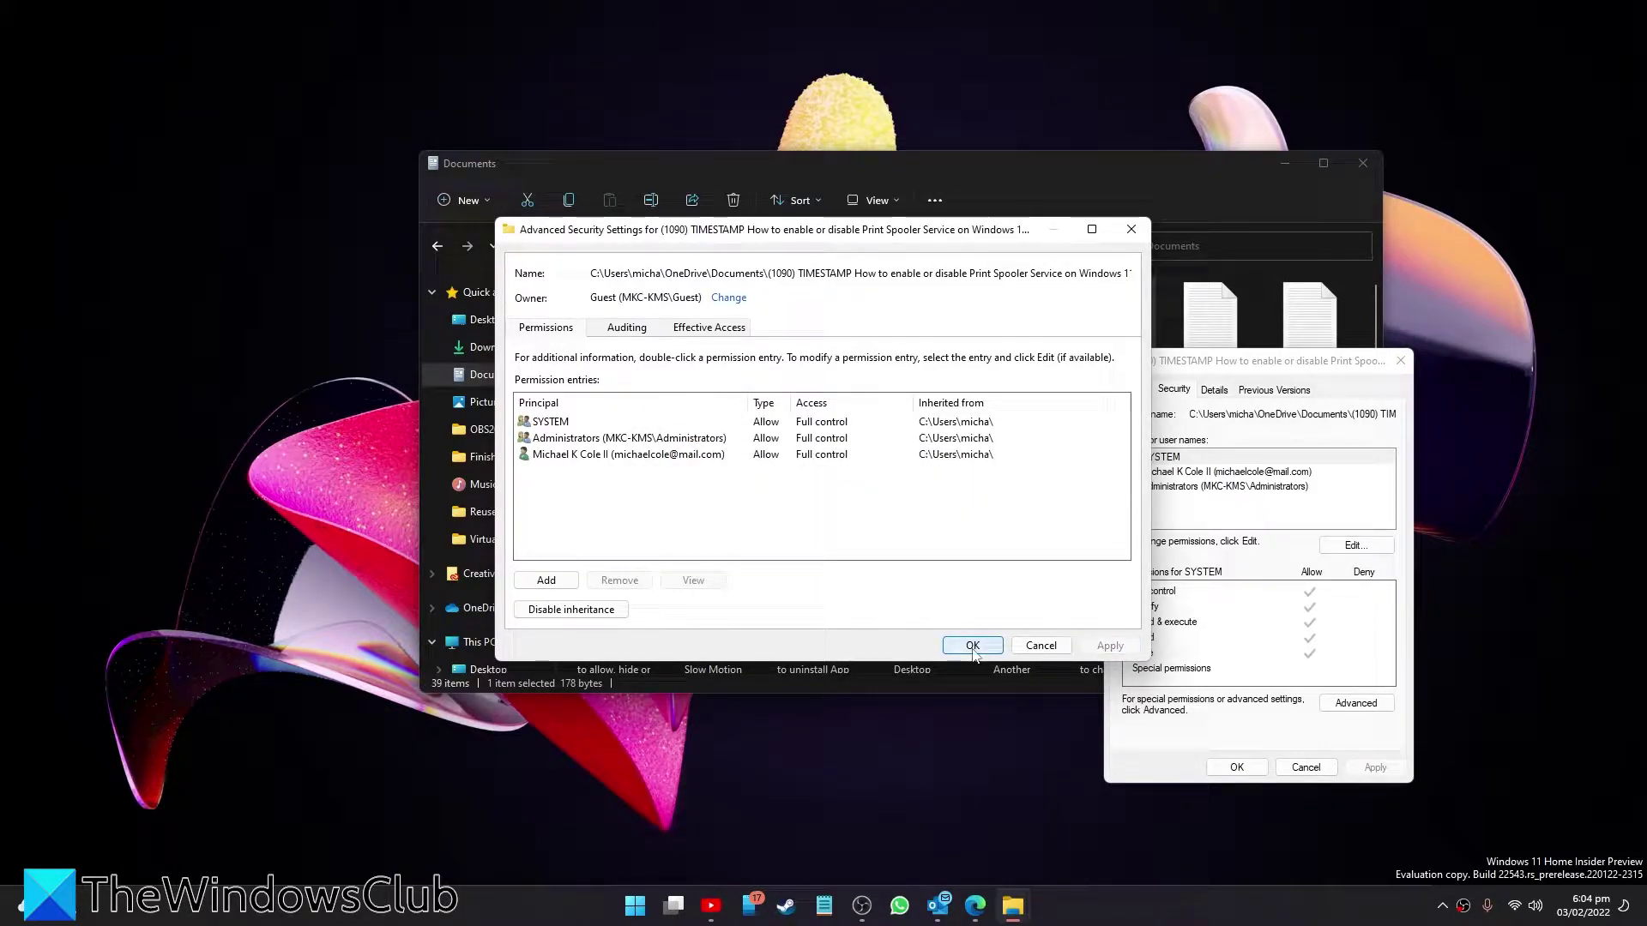
left_click(973, 648)
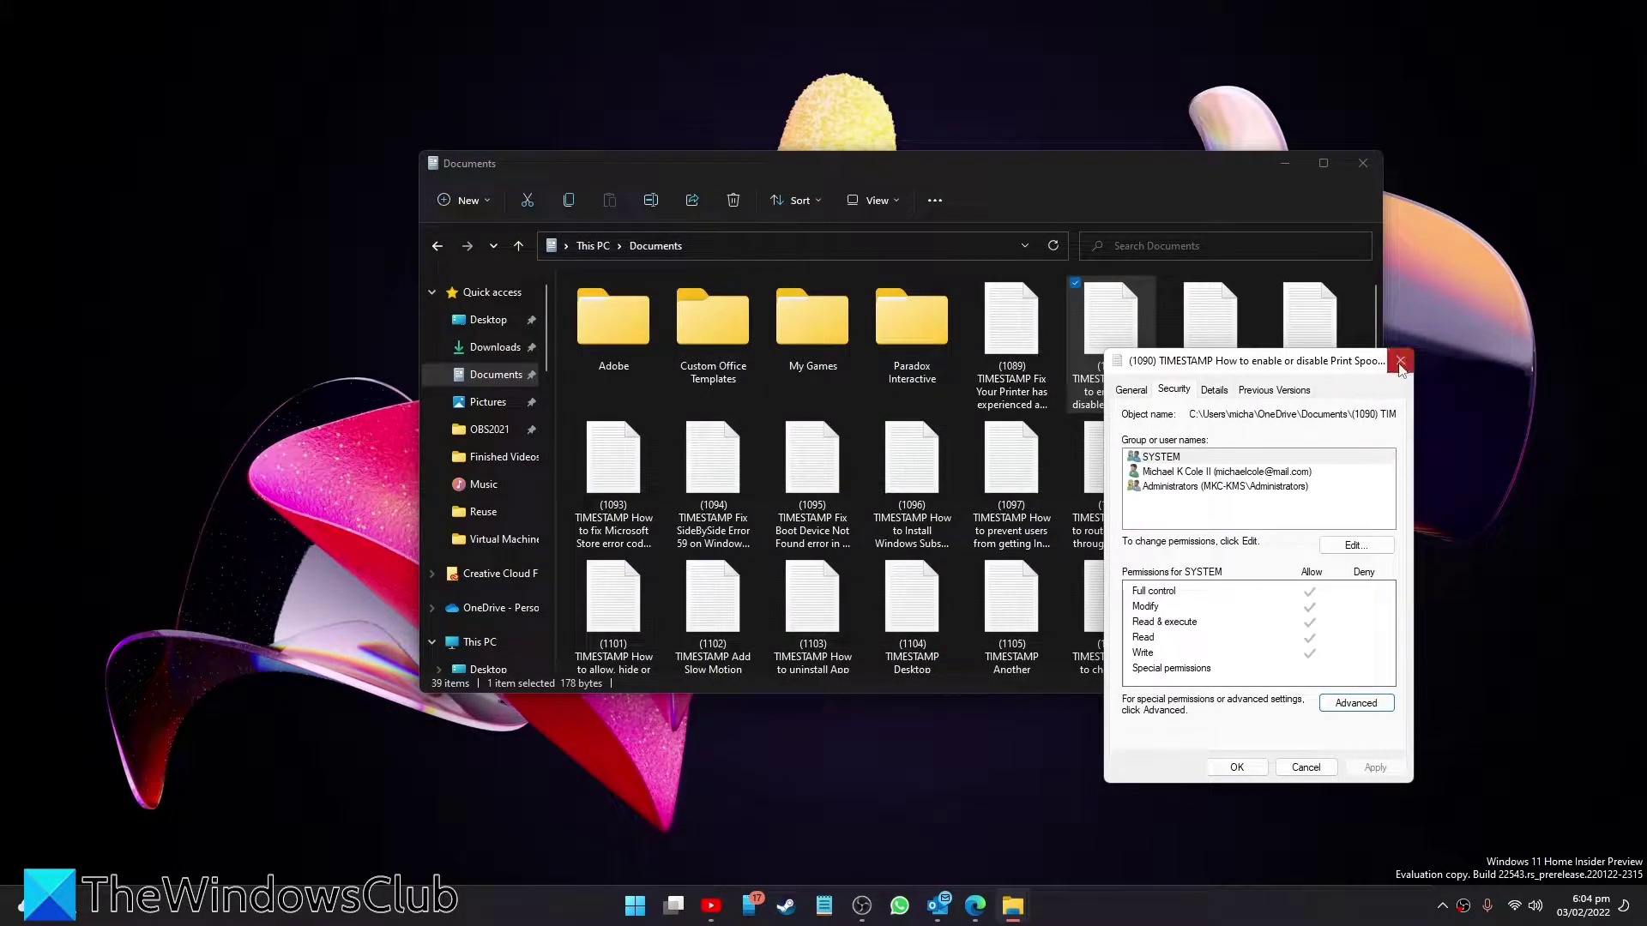
left_click(1400, 362)
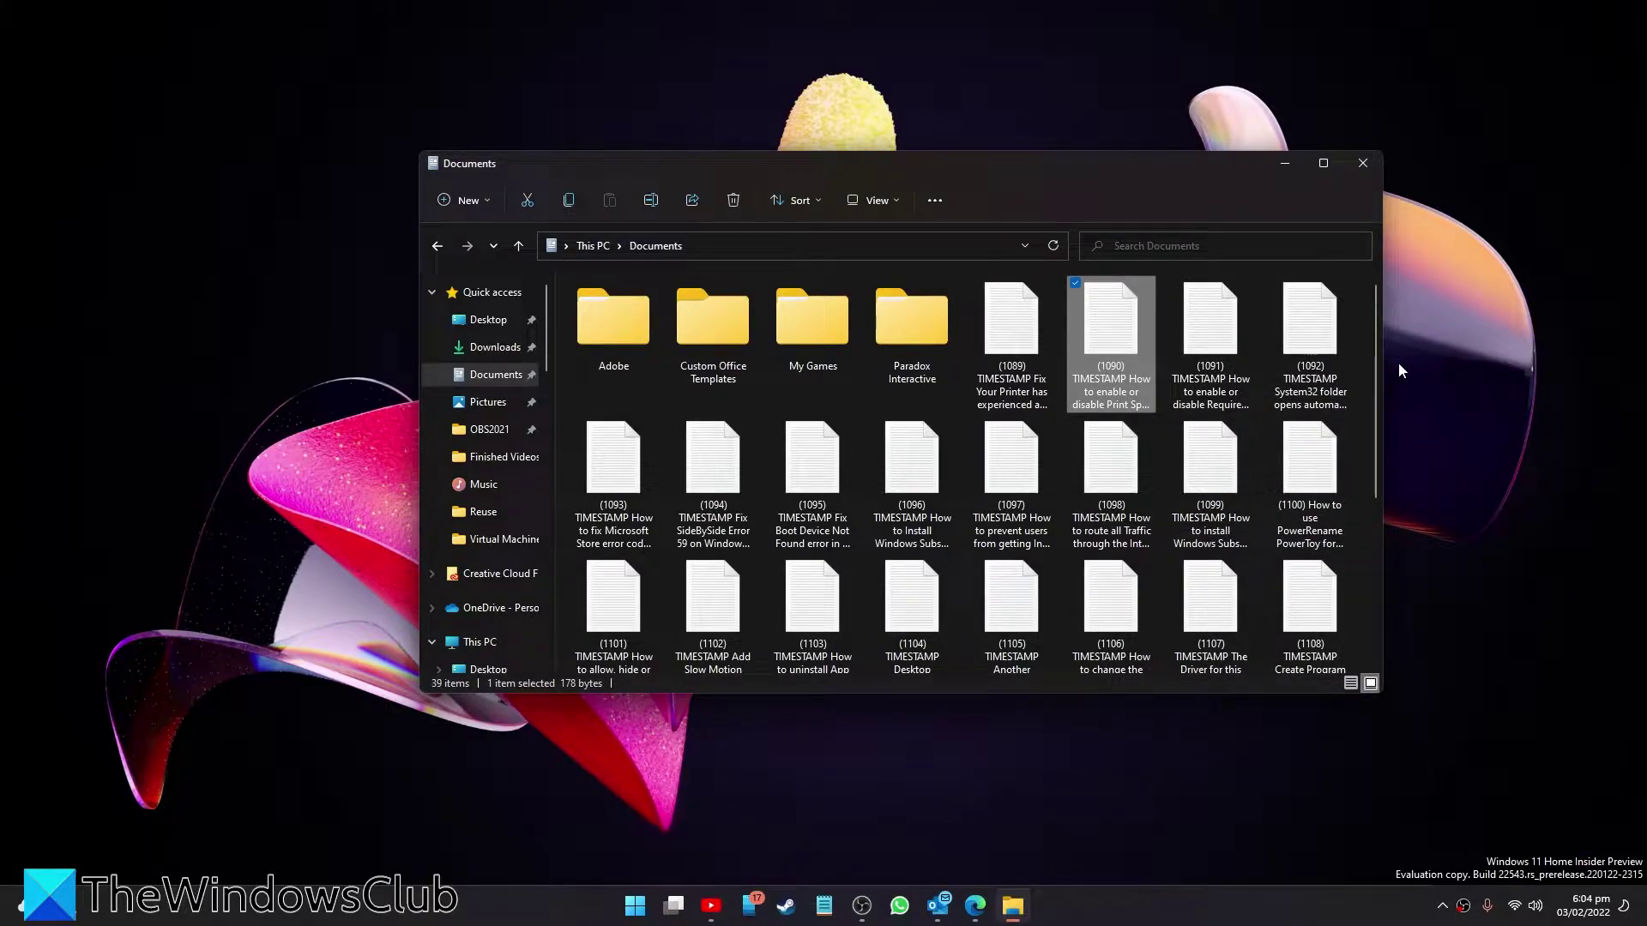
right_click(1128, 388)
left_click(1163, 527)
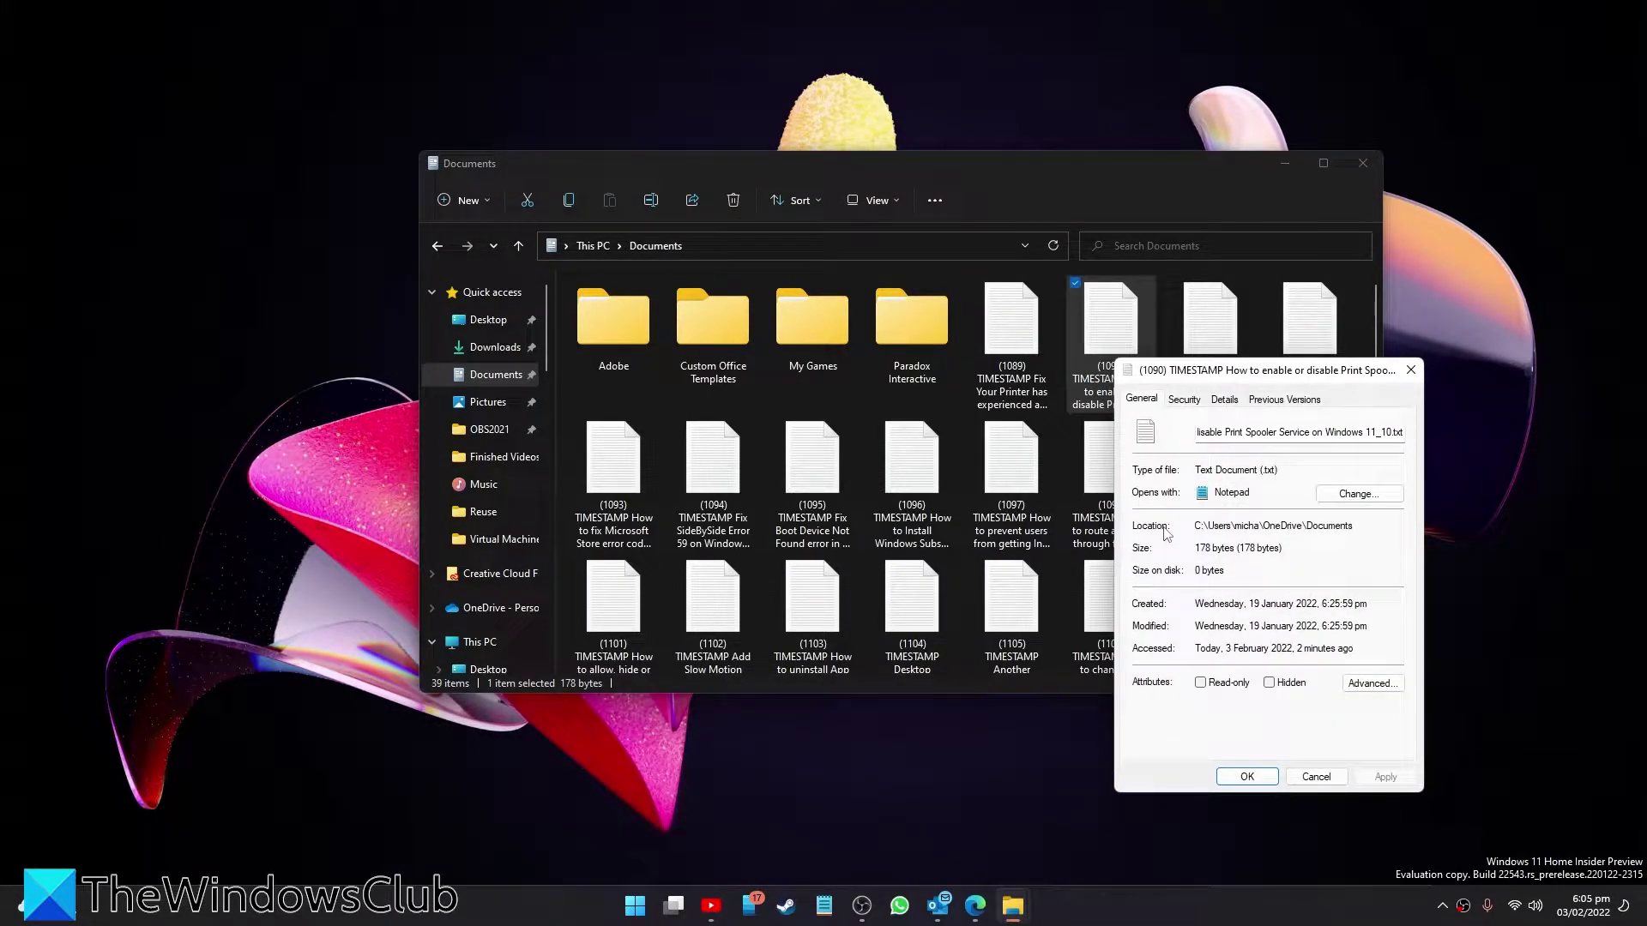
left_click(1185, 399)
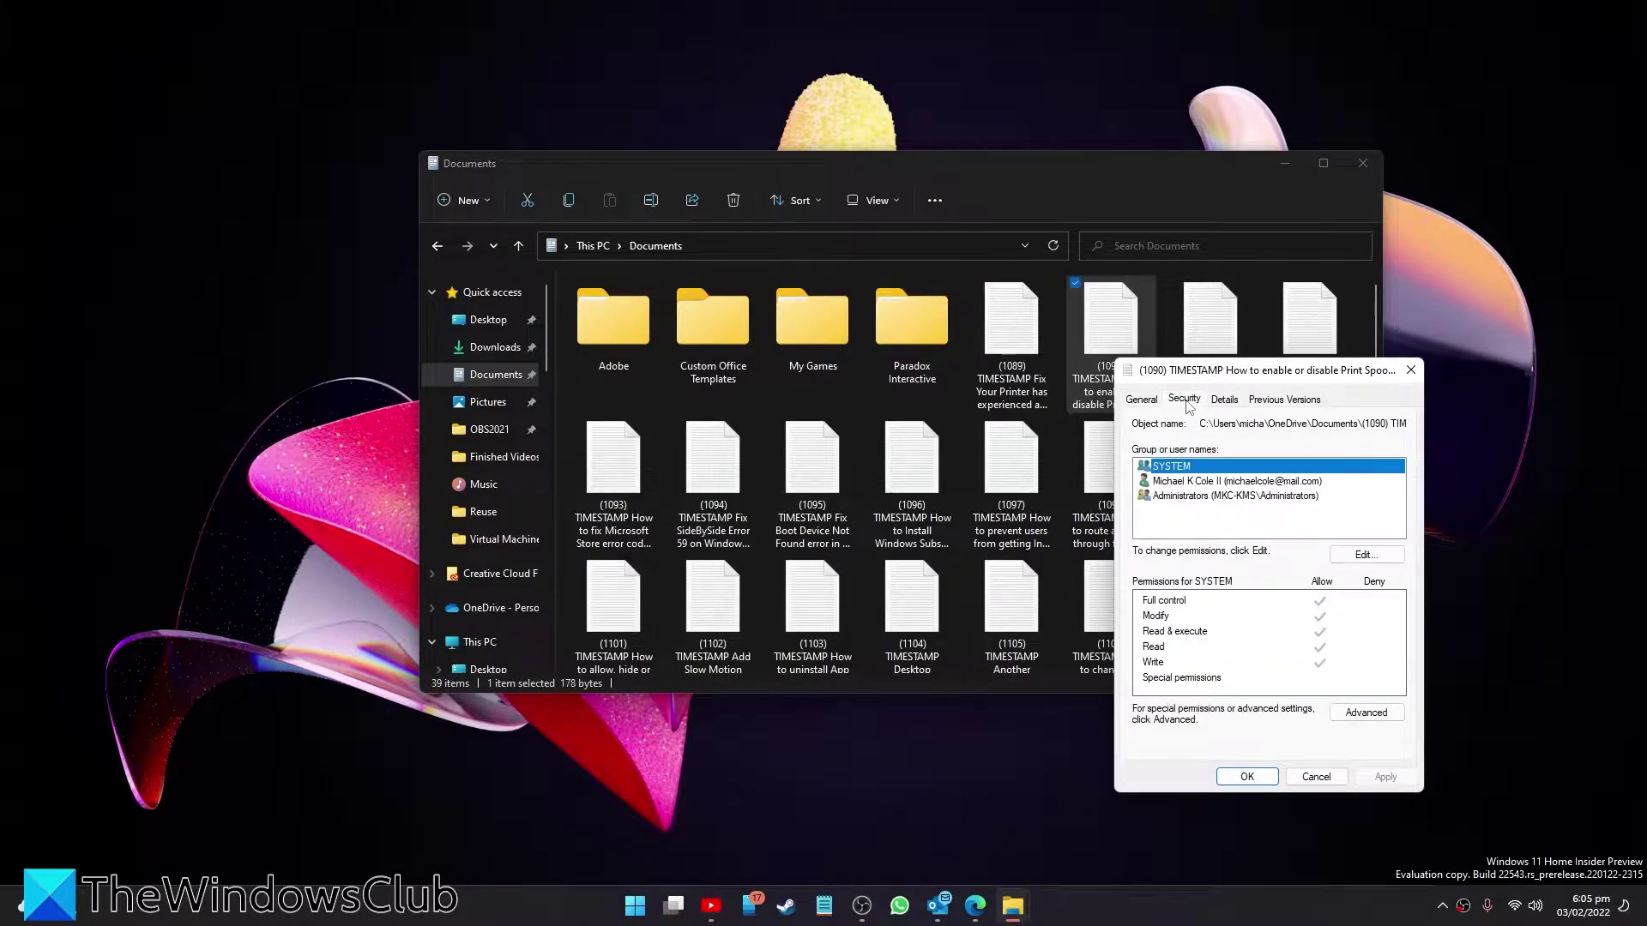
left_click(1197, 482)
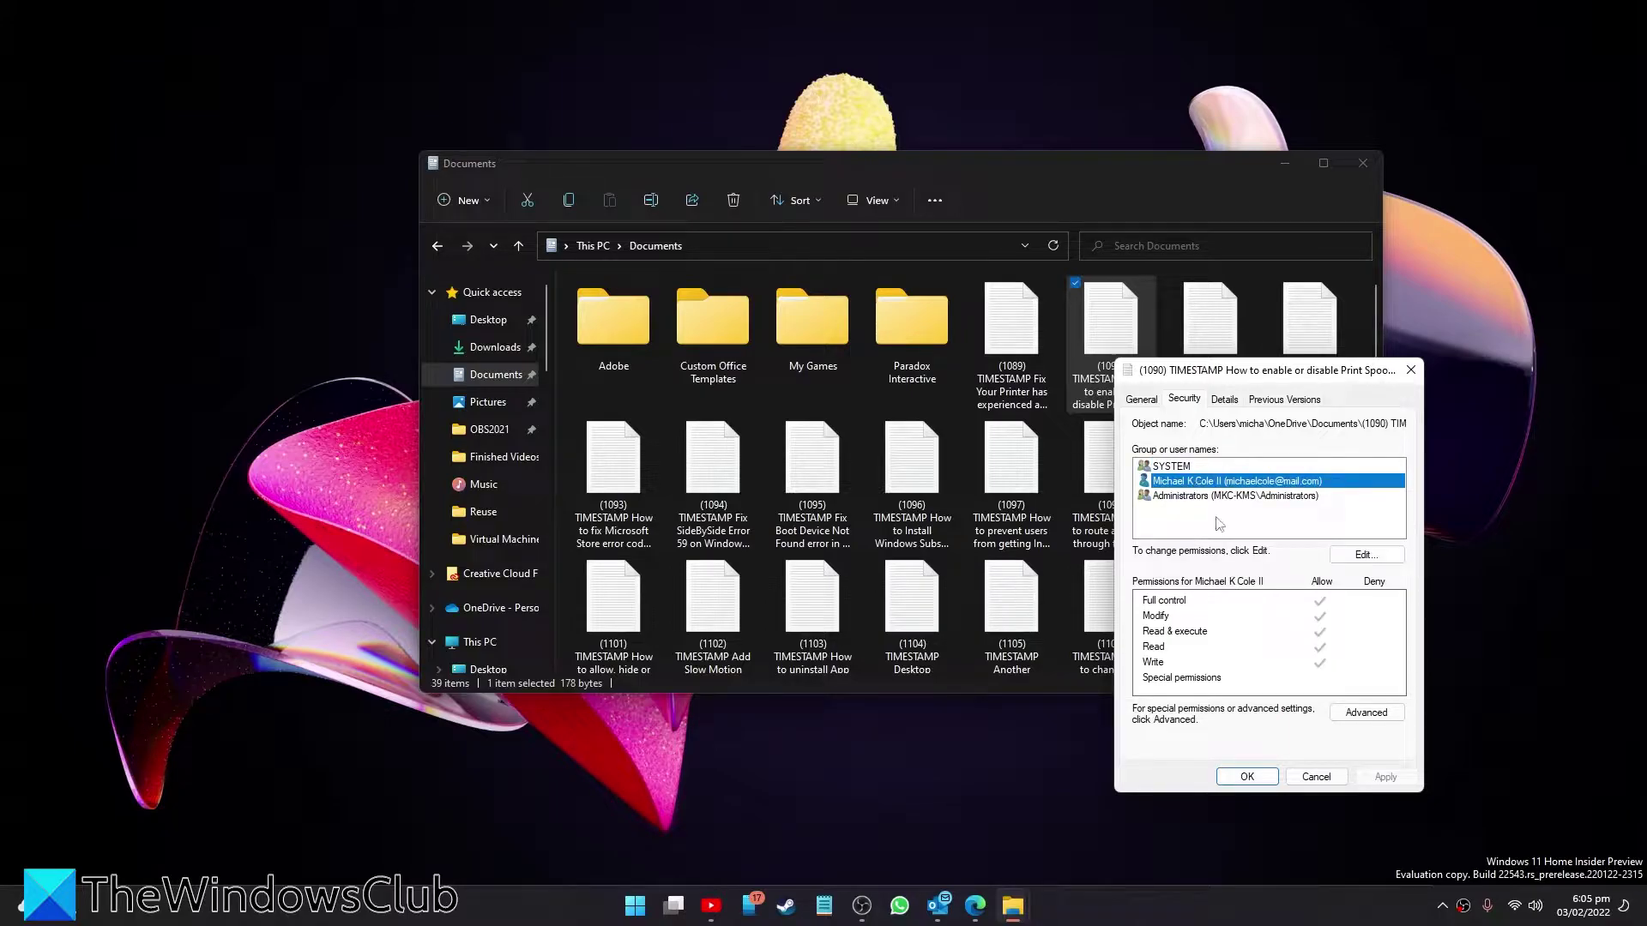
left_click(1366, 555)
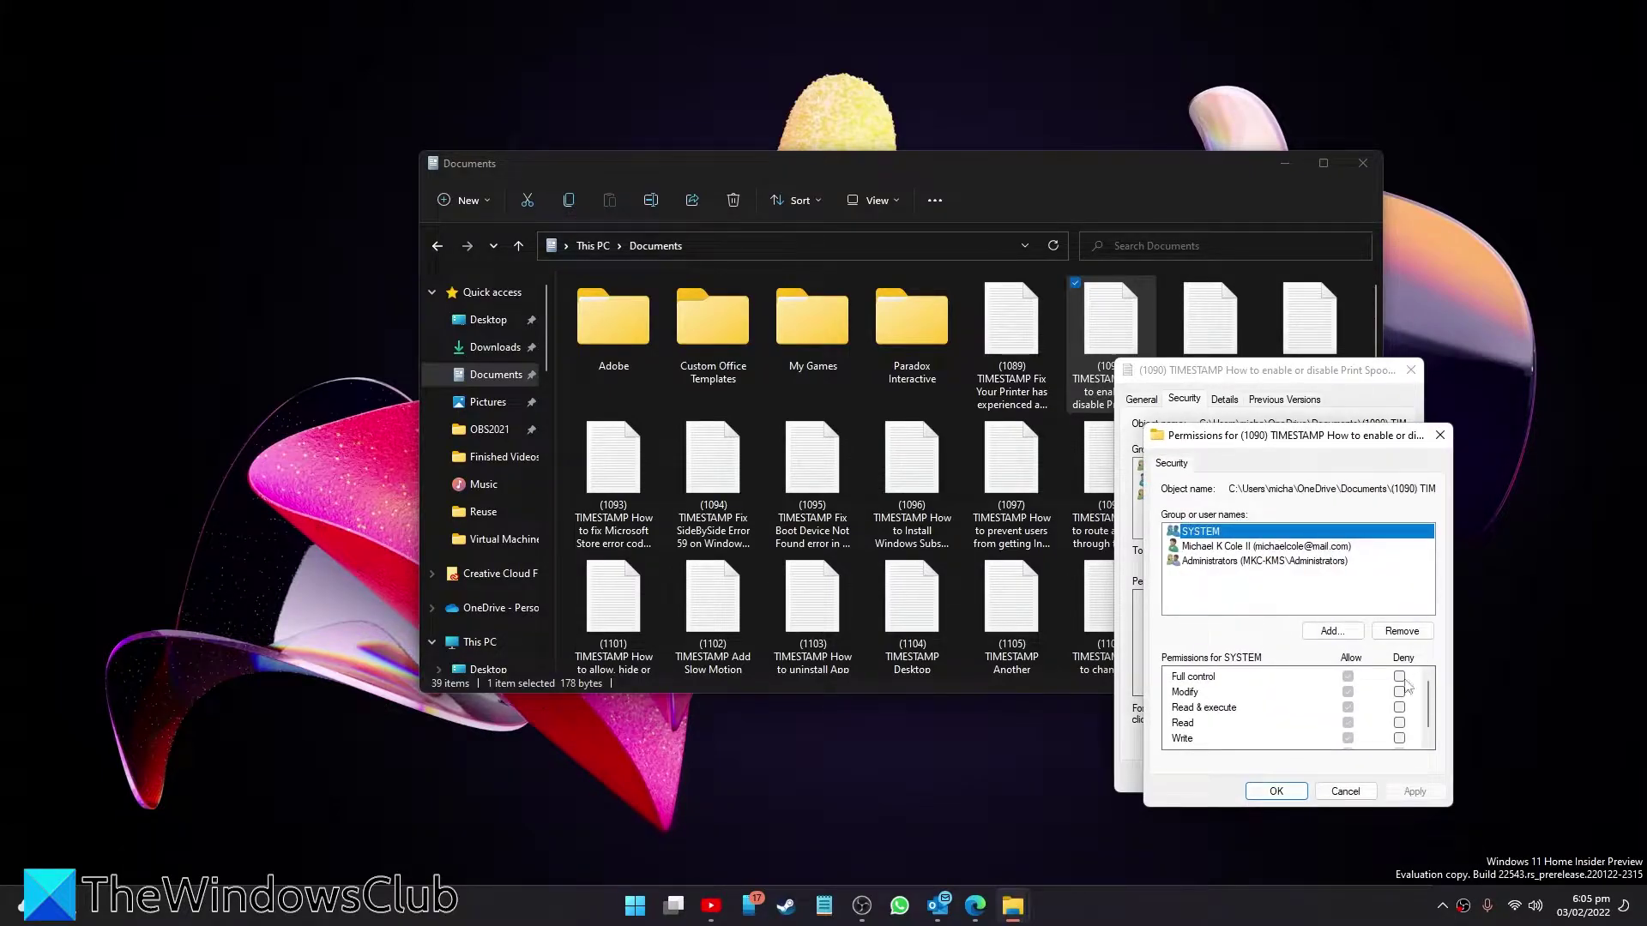
scroll(1315, 713, "down", 1)
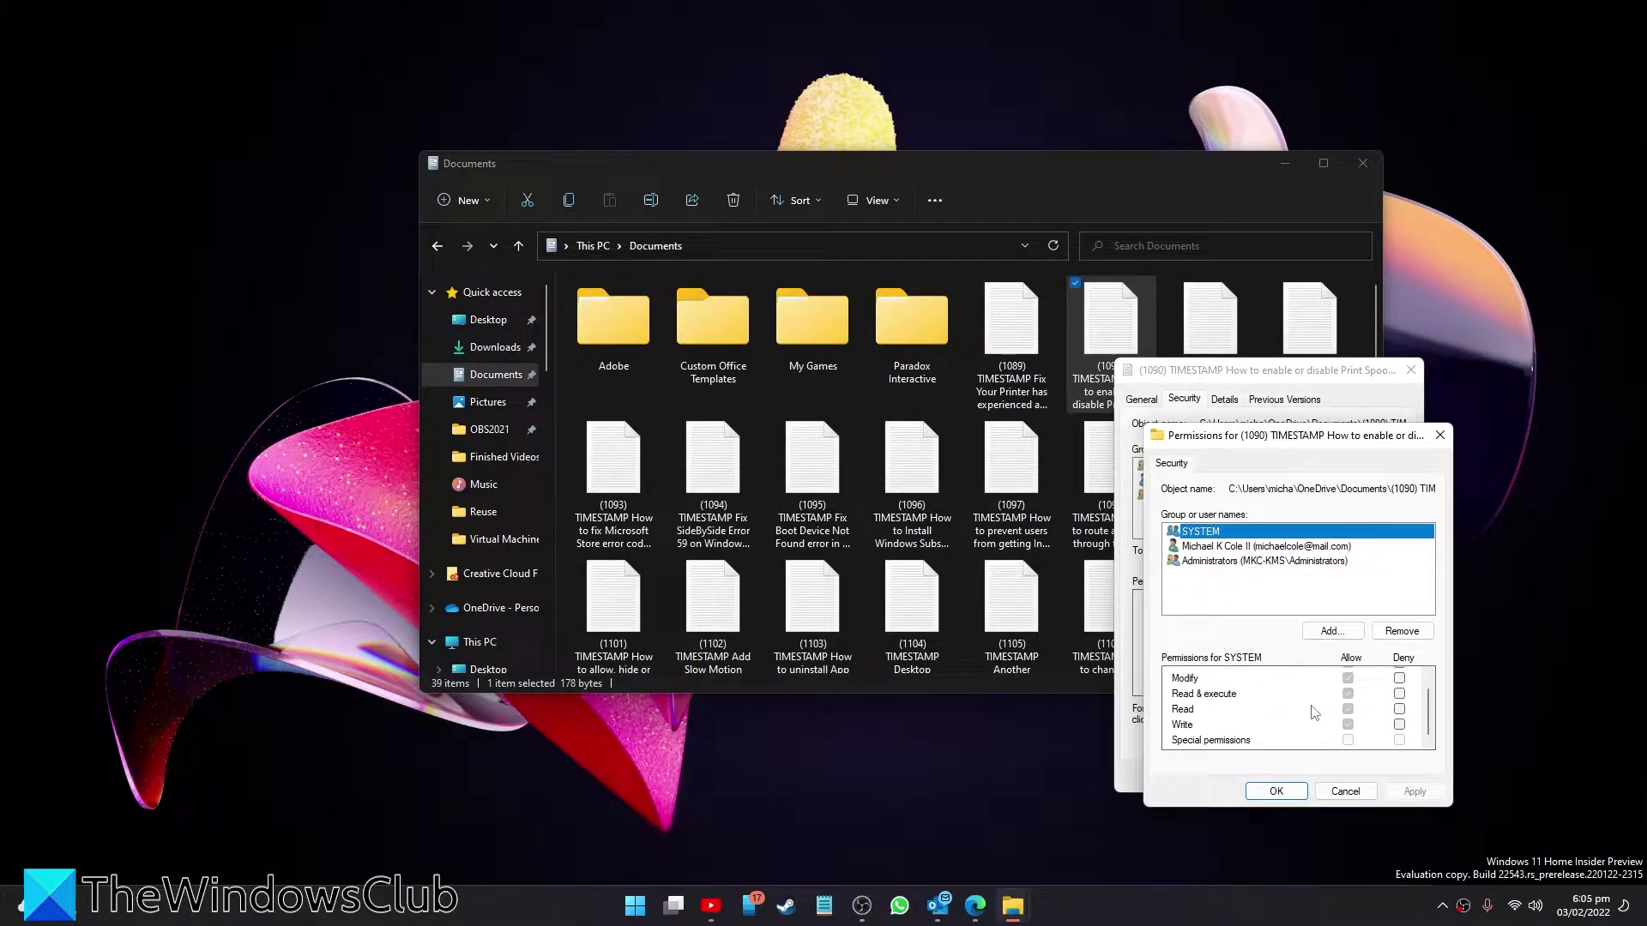
scroll(1317, 707, "up", 1)
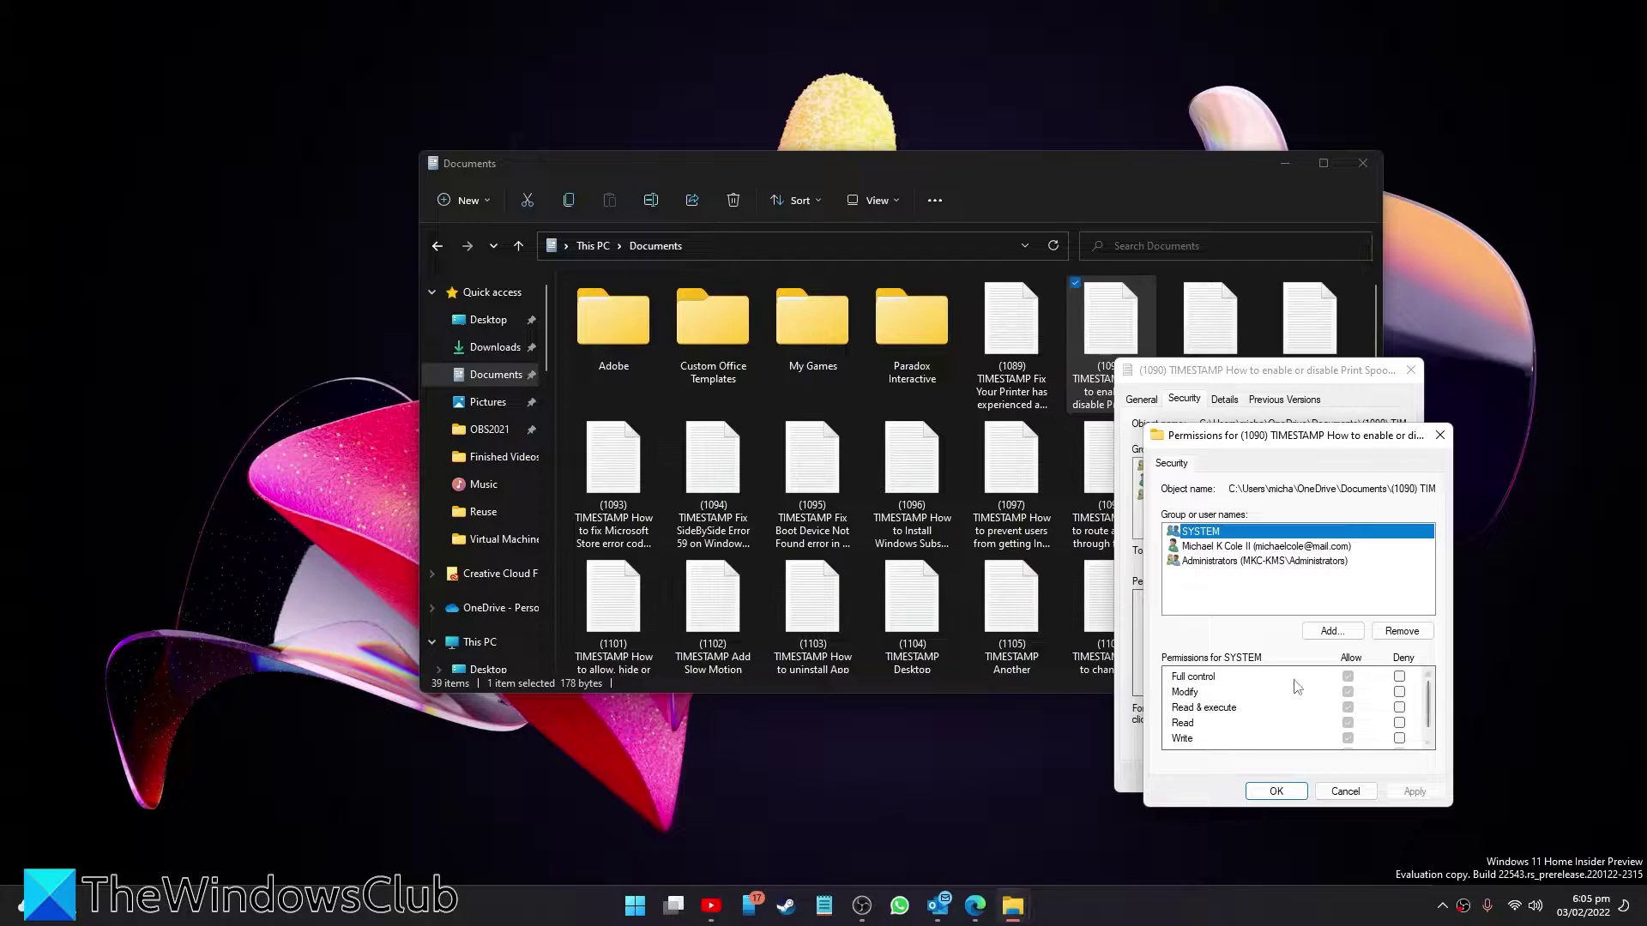
scroll(1430, 699, "down", 1)
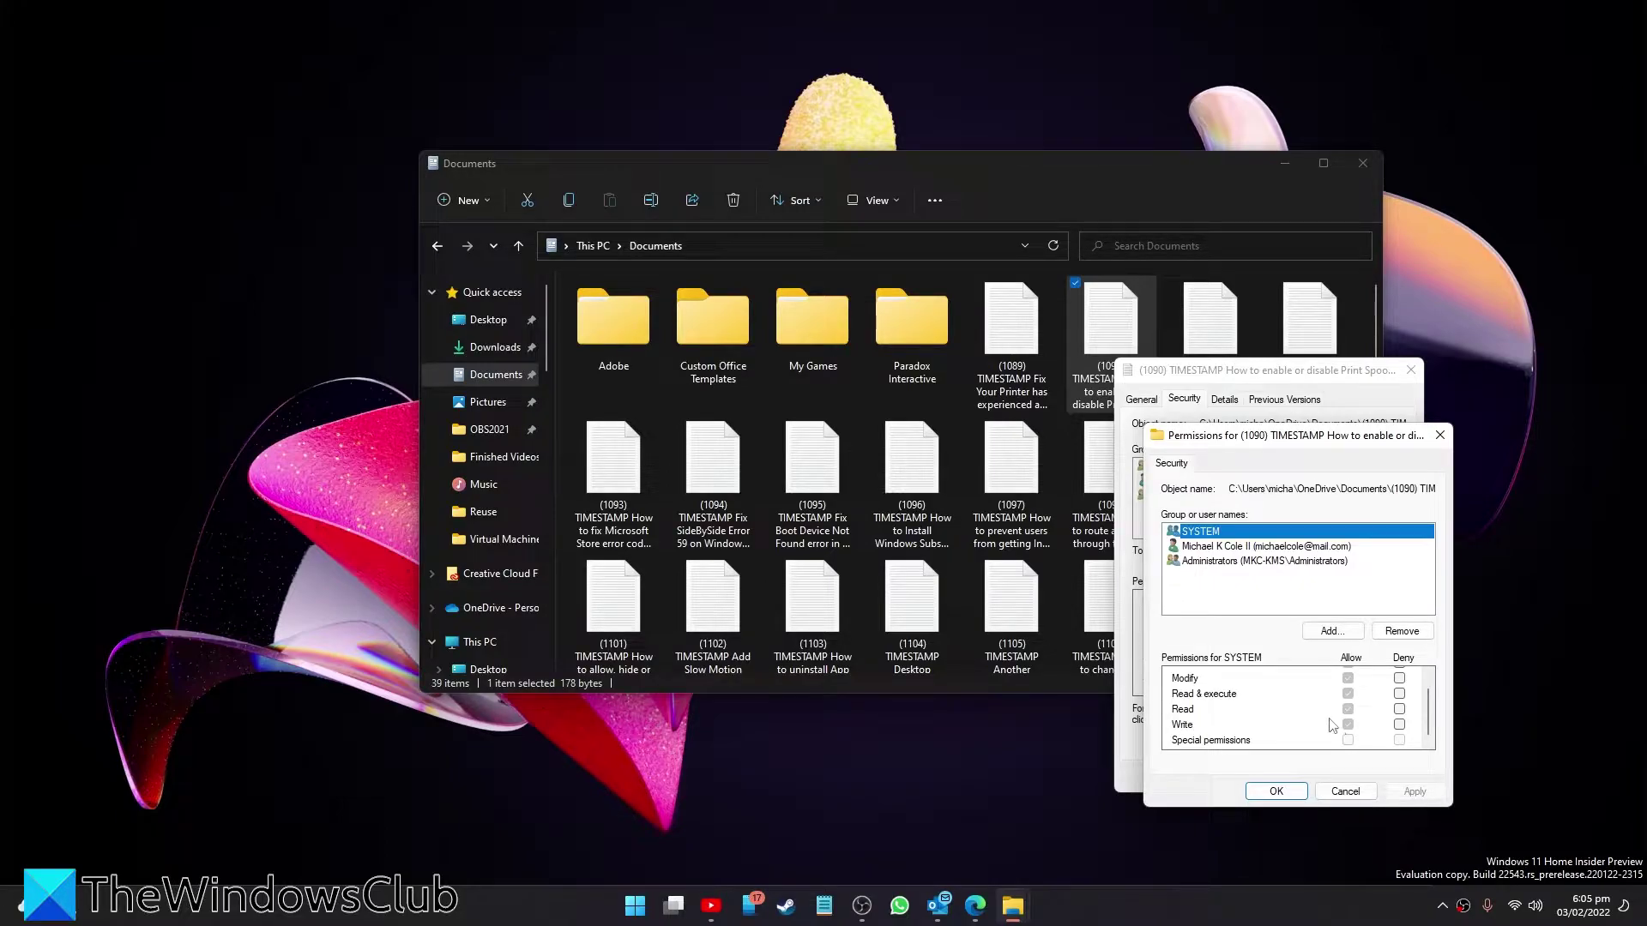
left_click(1276, 791)
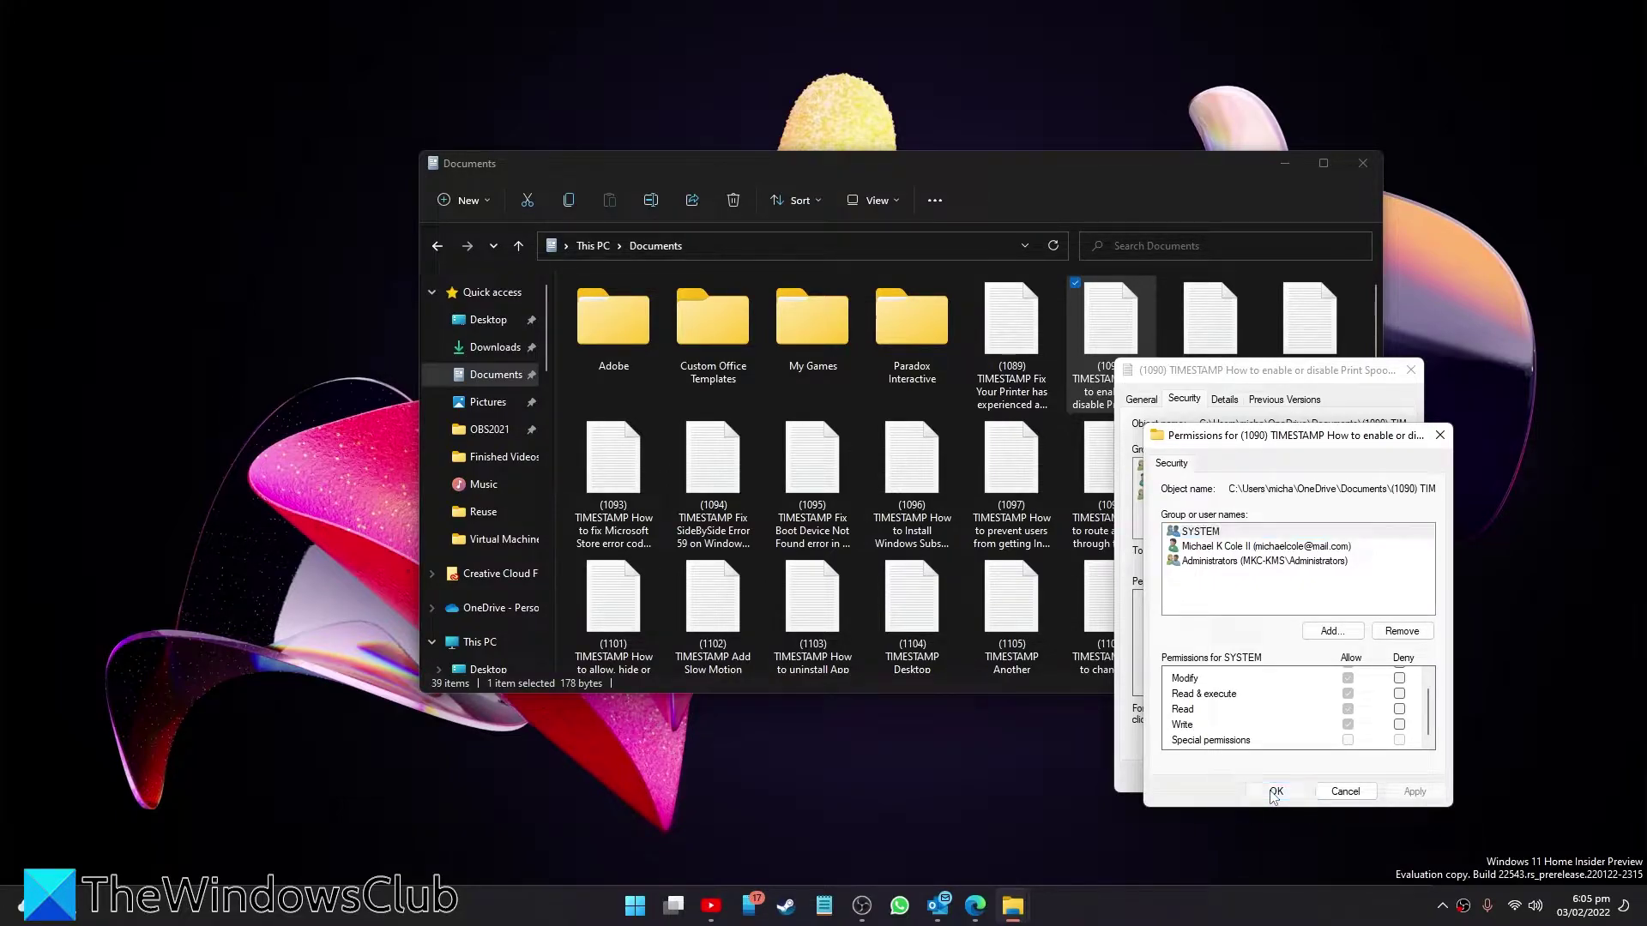
- Close the open Properties window and reopen Properties for the (1090) TIMESTAMP text file
left_click(1411, 371)
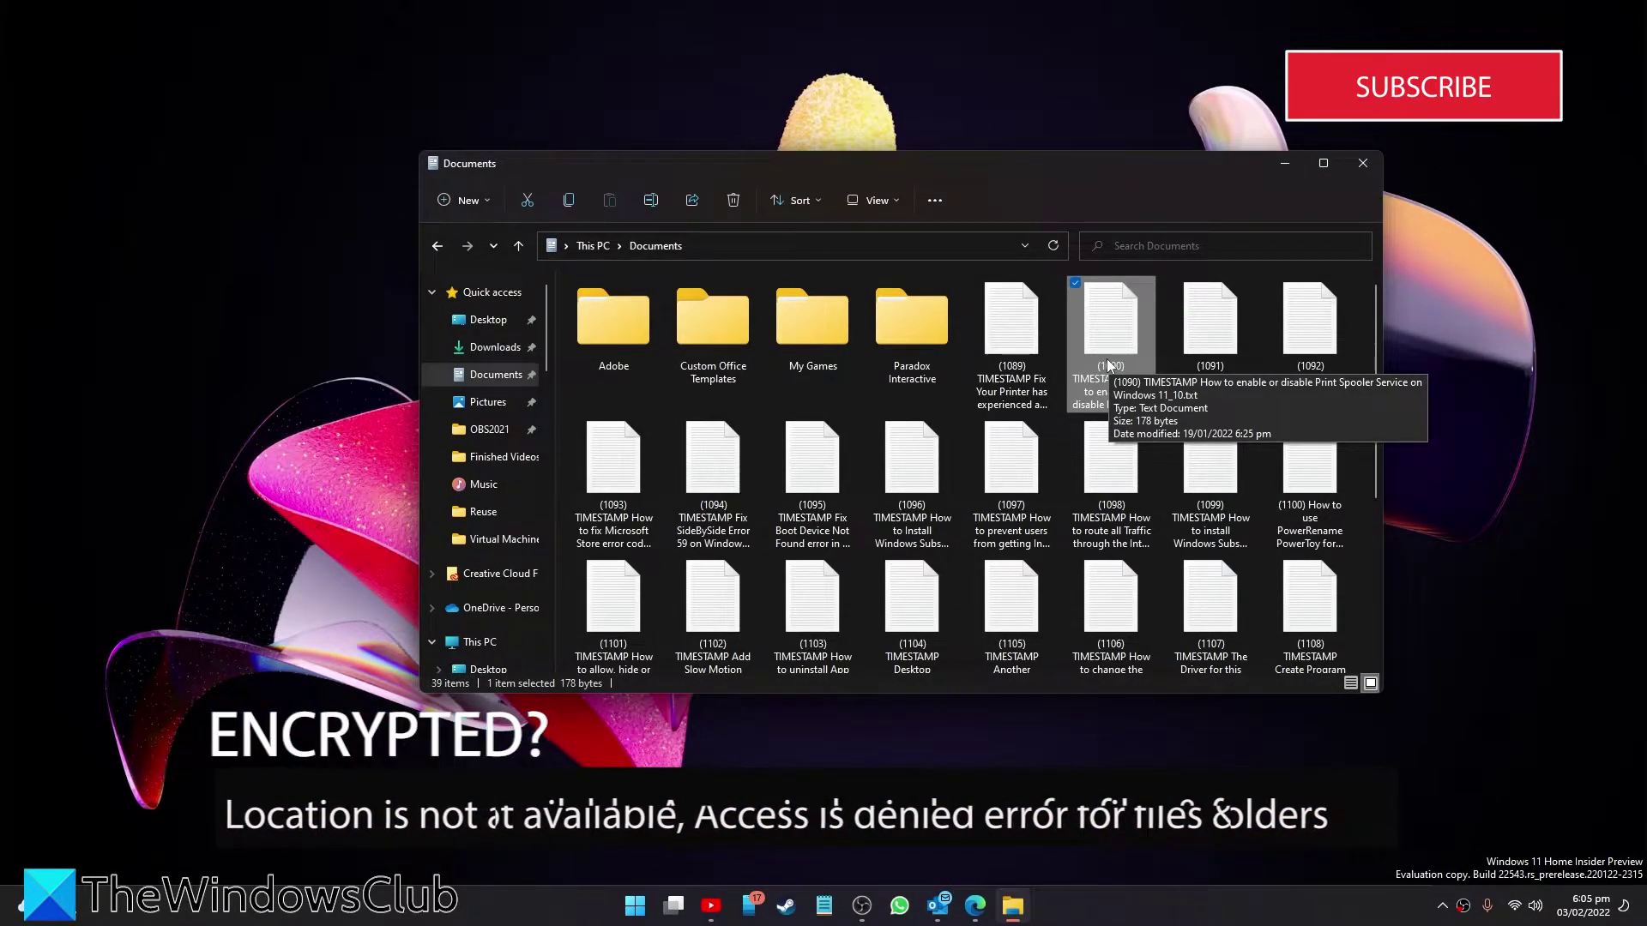
right_click(1107, 358)
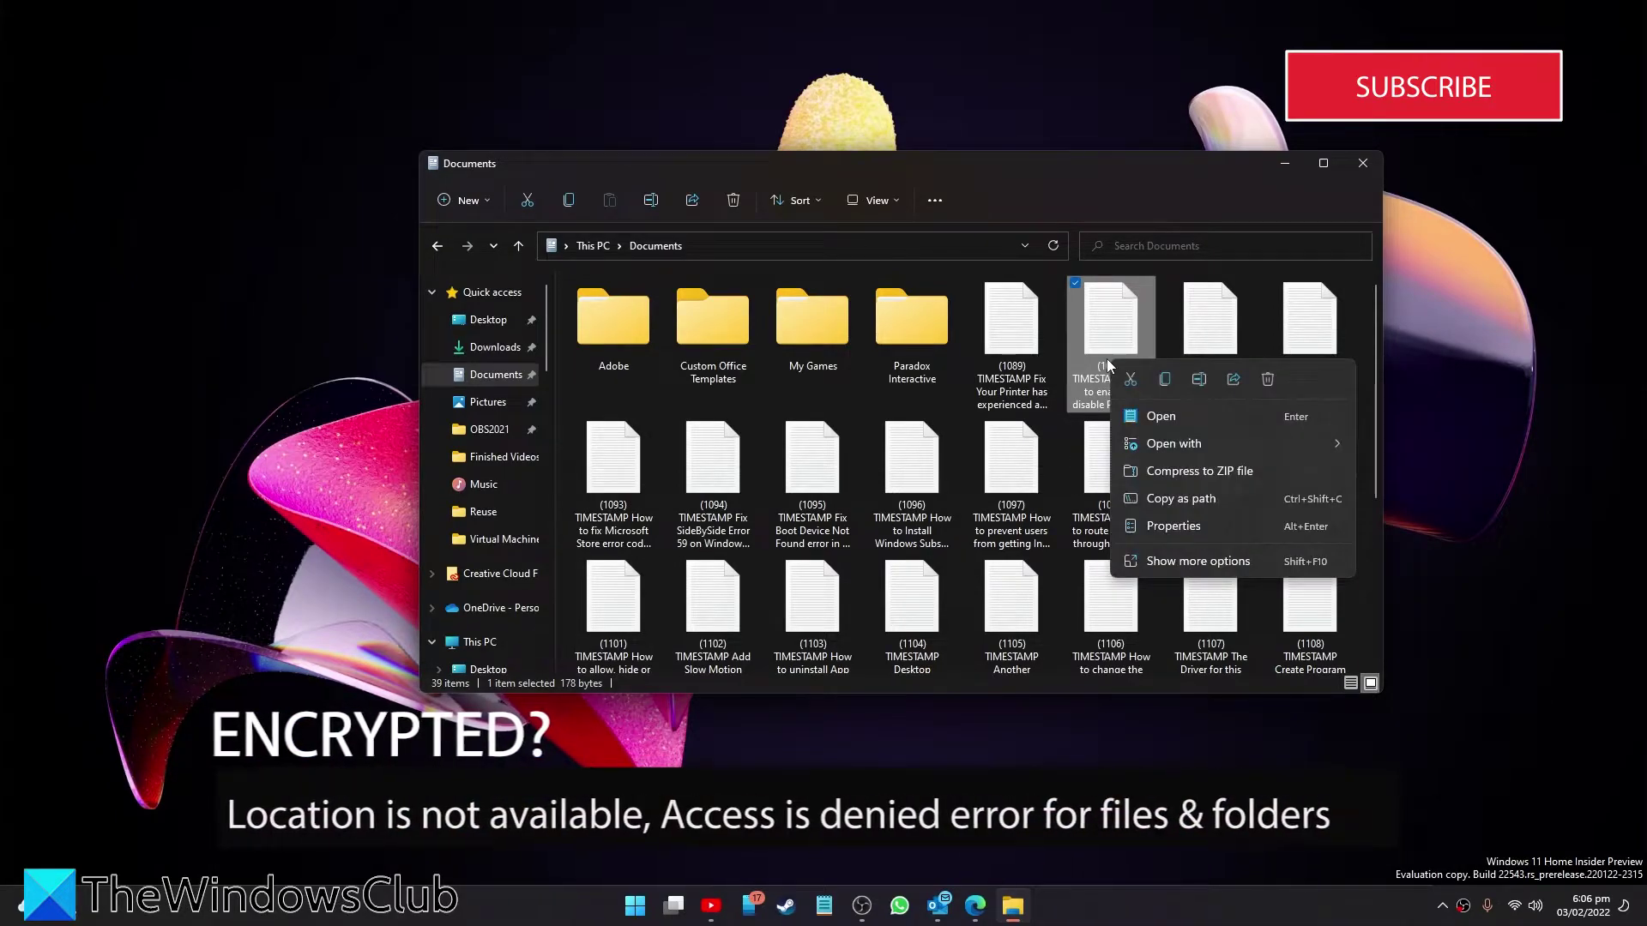
left_click(1173, 527)
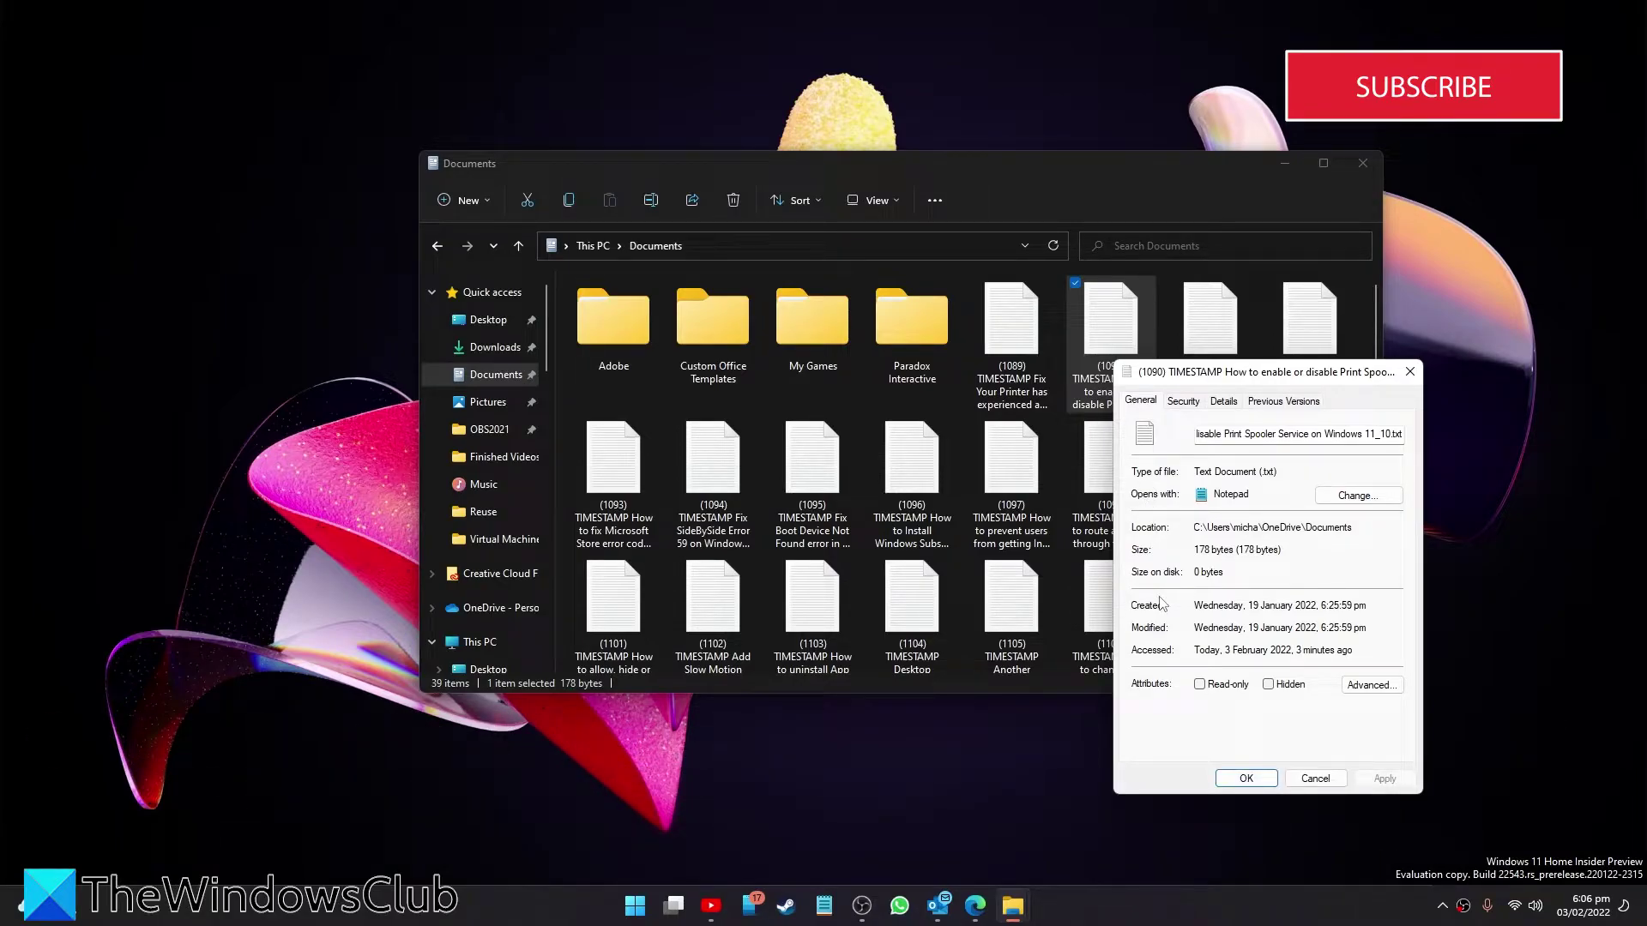
- Keep 'Encrypt contents to secure data' unchecked in Advanced Attributes and save the file's Properties
left_click(1371, 685)
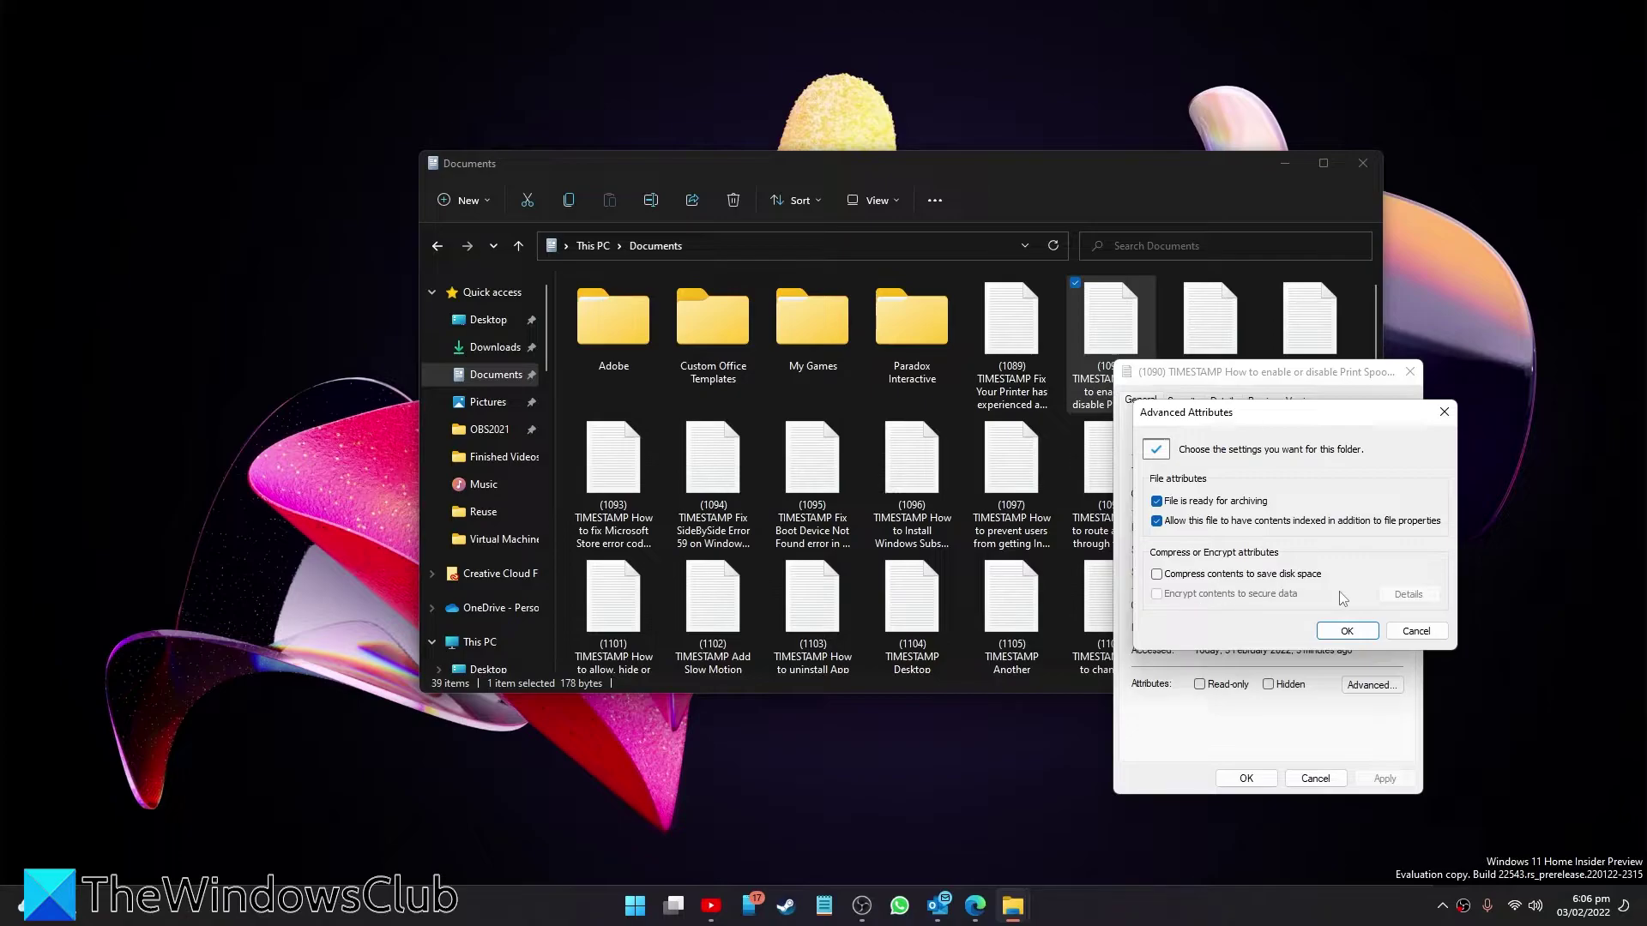
left_click(1348, 633)
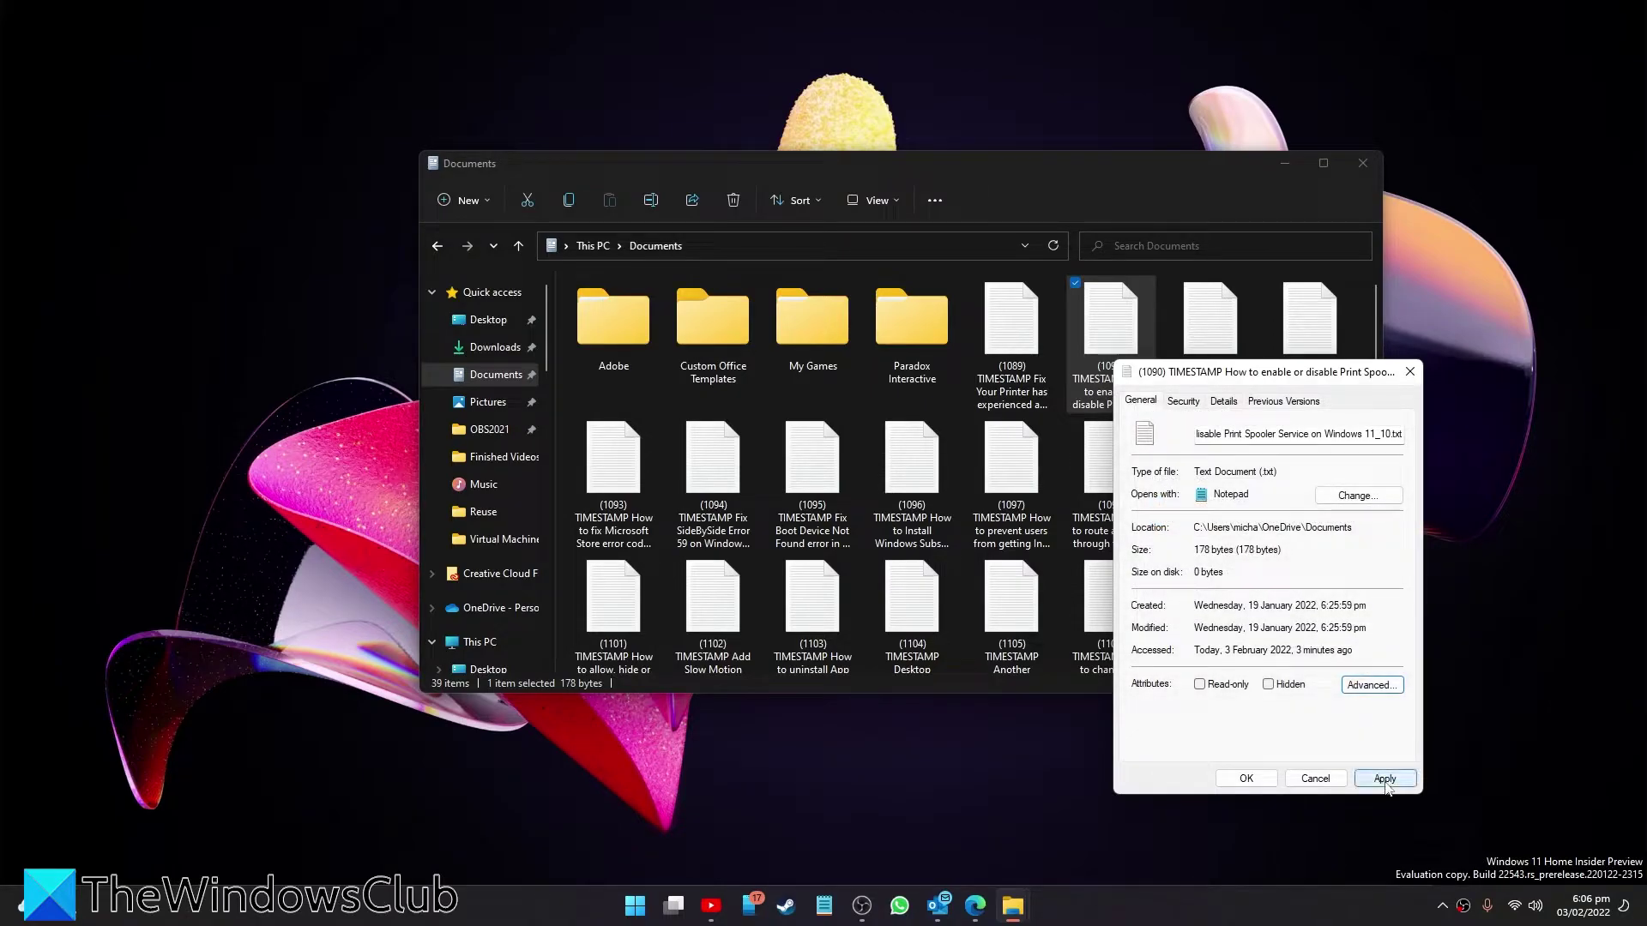
left_click(1245, 779)
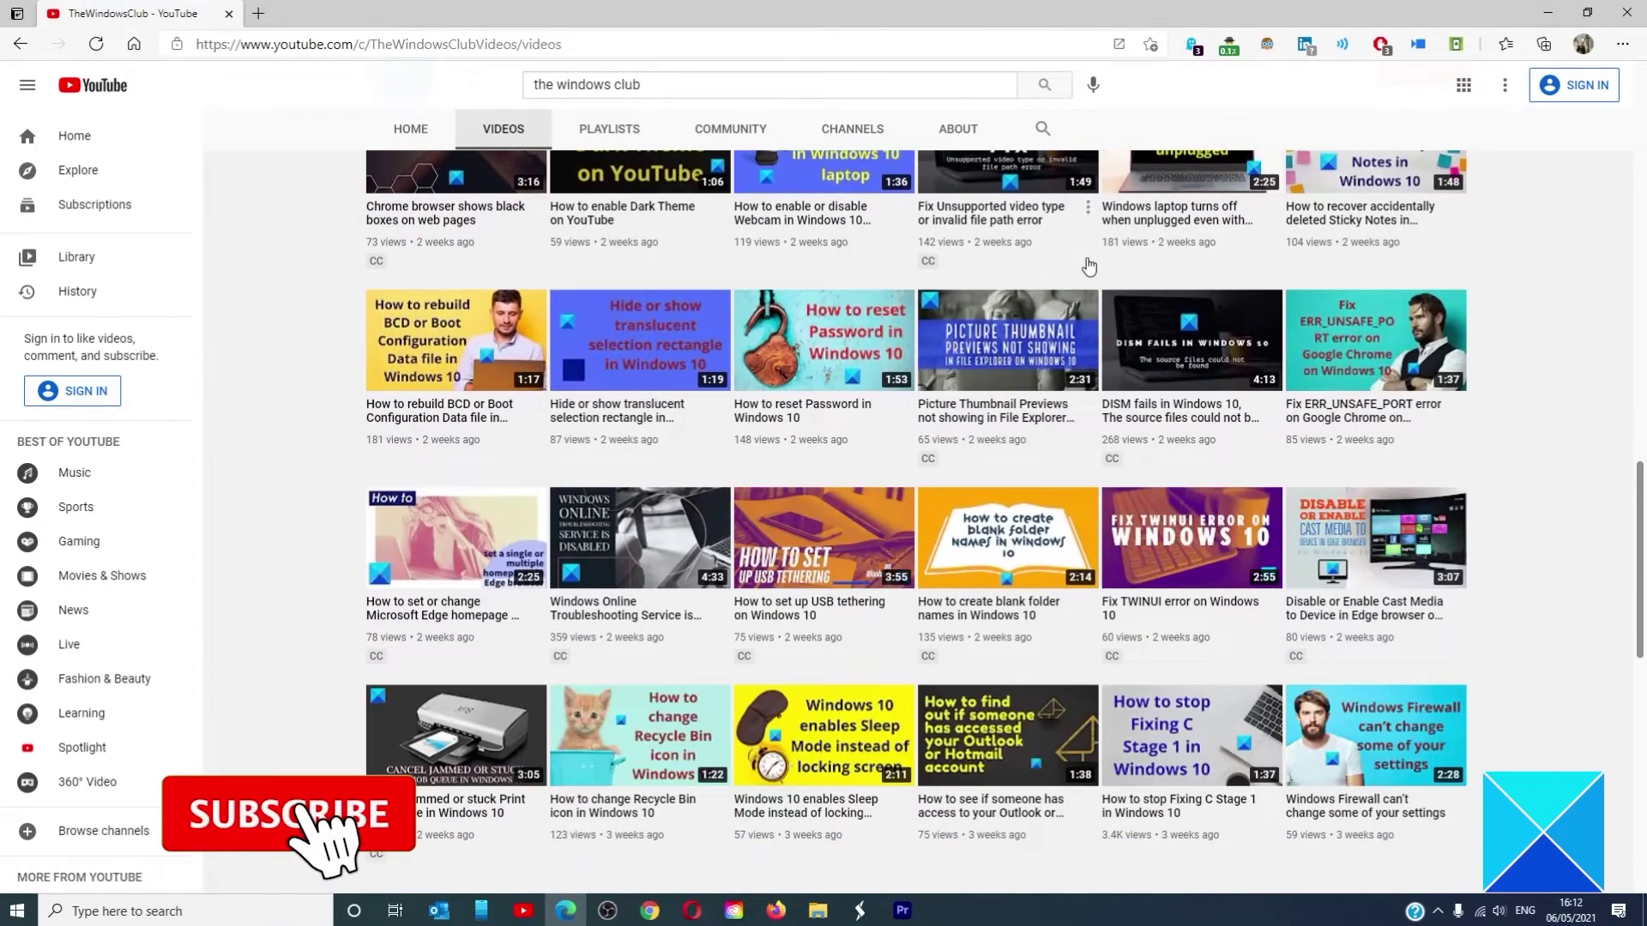
- Scroll up through TheWindowsClub channel's Videos page on YouTube
scroll(1088, 268, "up", 8)
scroll(1088, 267, "up", 12)
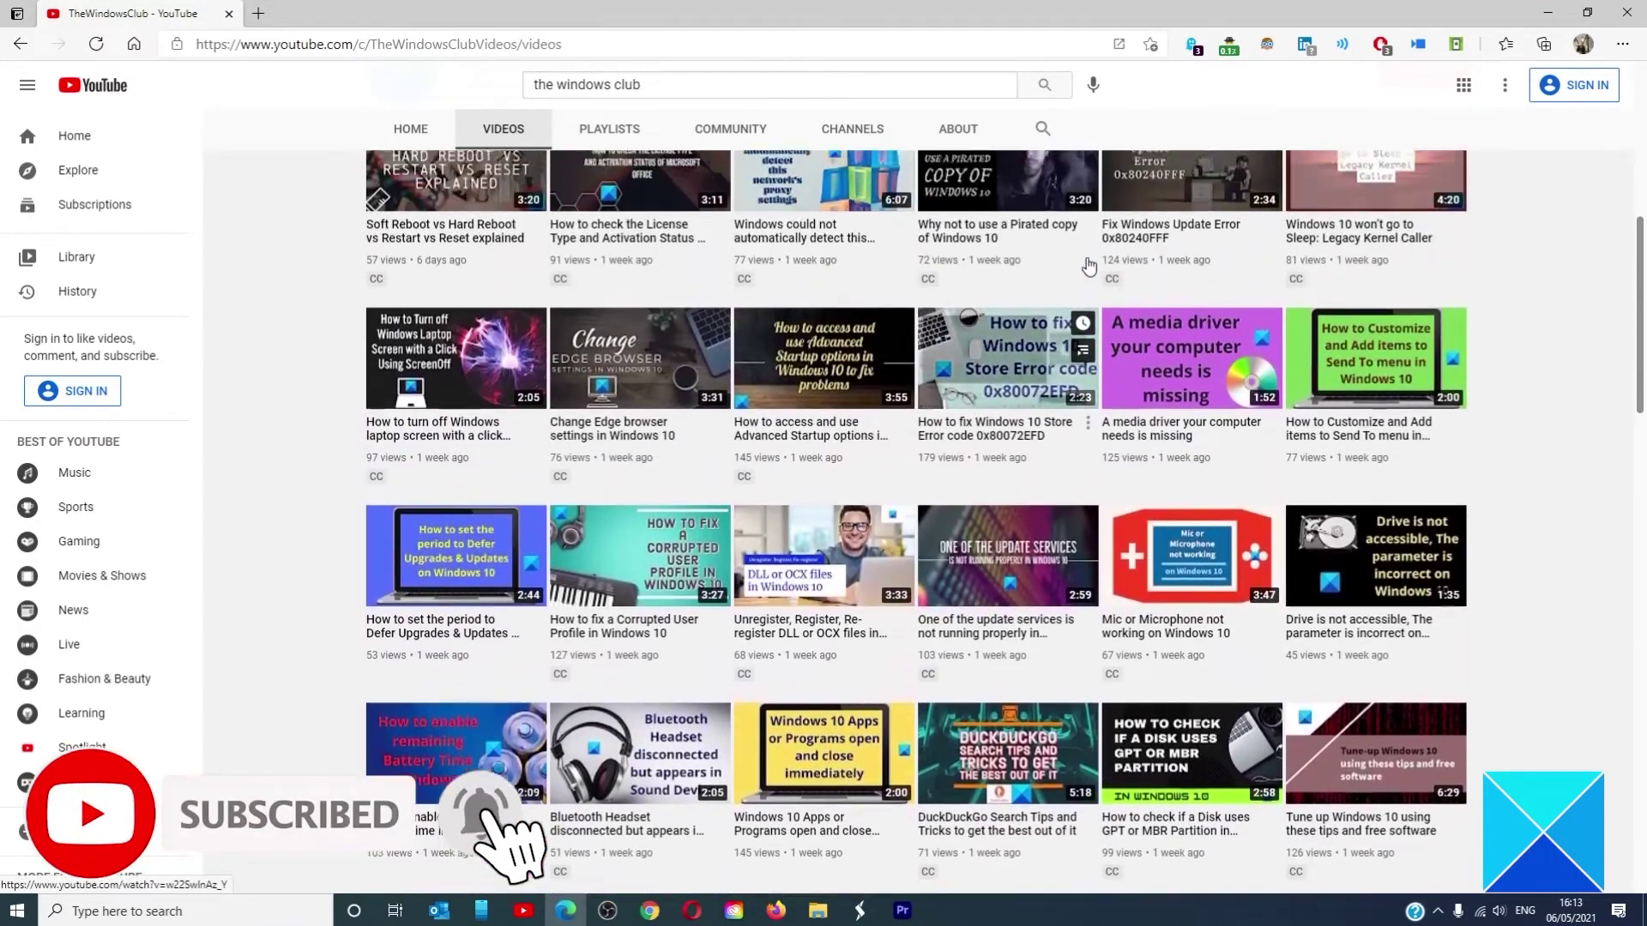